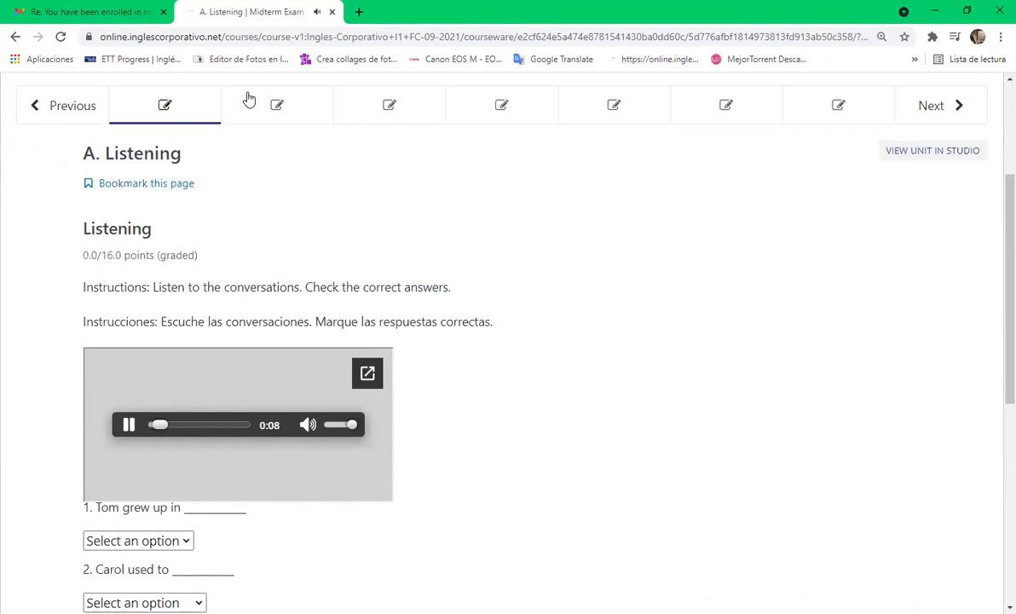
Answer the first two Listening questions with "San francisco" and "read comic books.".
scroll(533, 354, "down", 1)
scroll(520, 341, "up", 1)
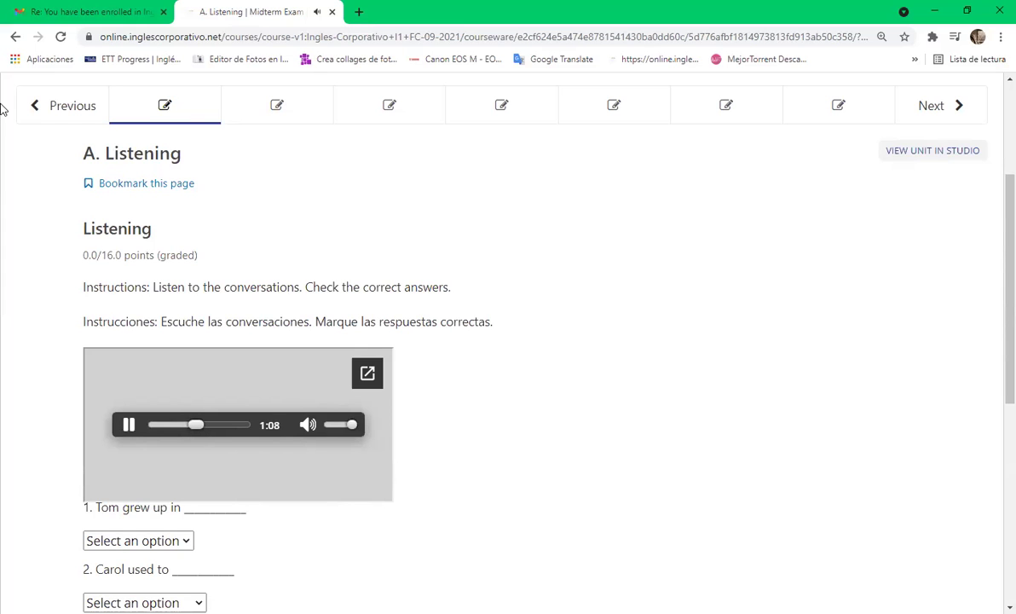
scroll(9, 90, "down", 3)
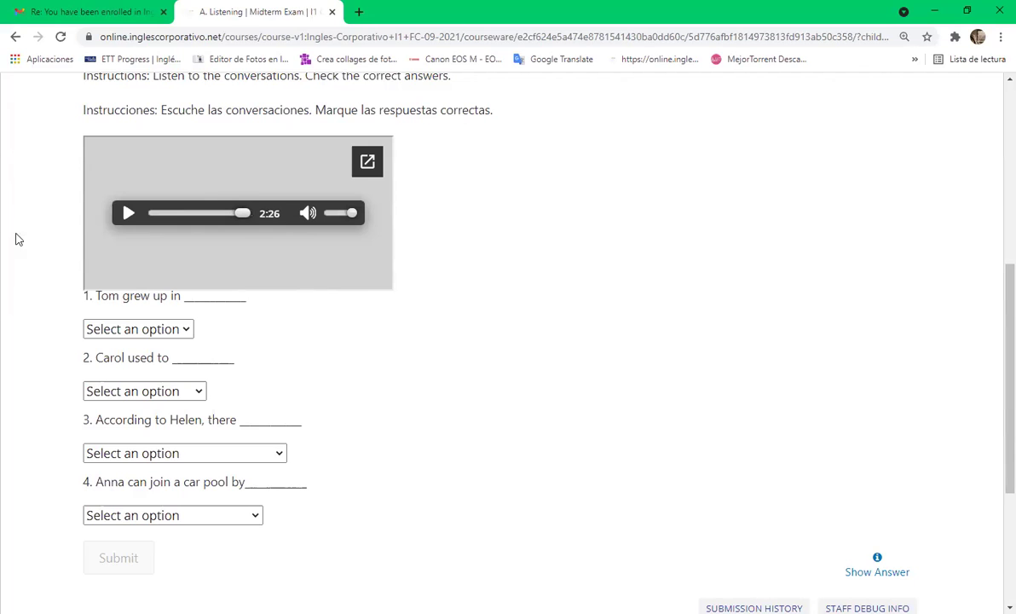
left_click(170, 332)
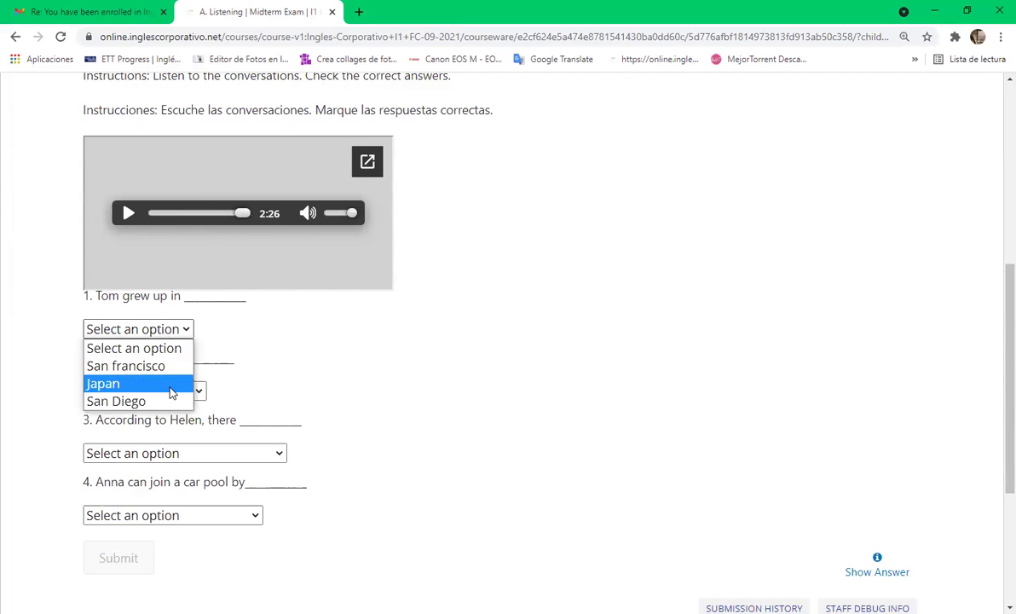
left_click(161, 369)
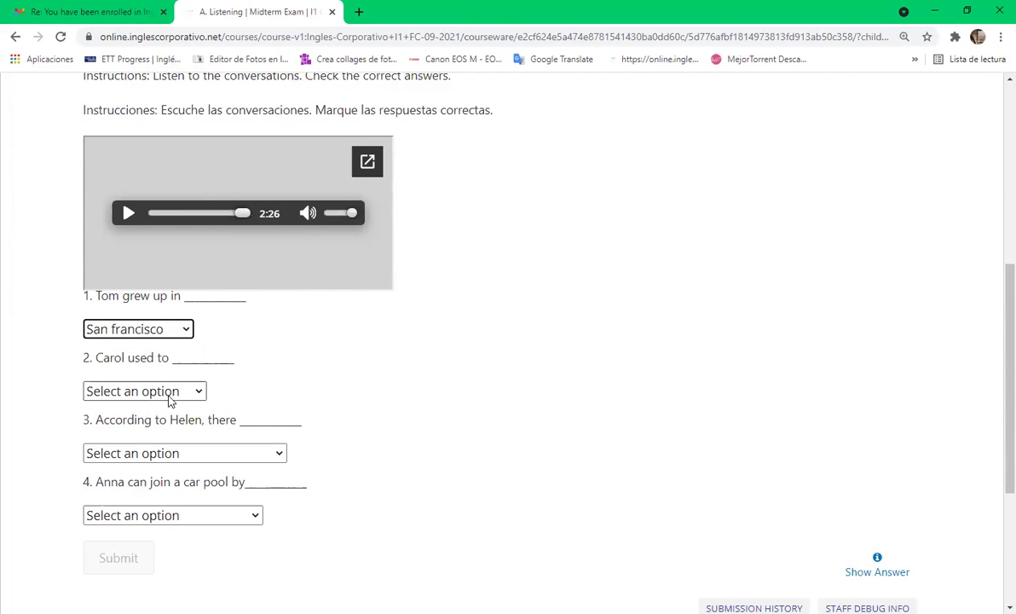
left_click(176, 393)
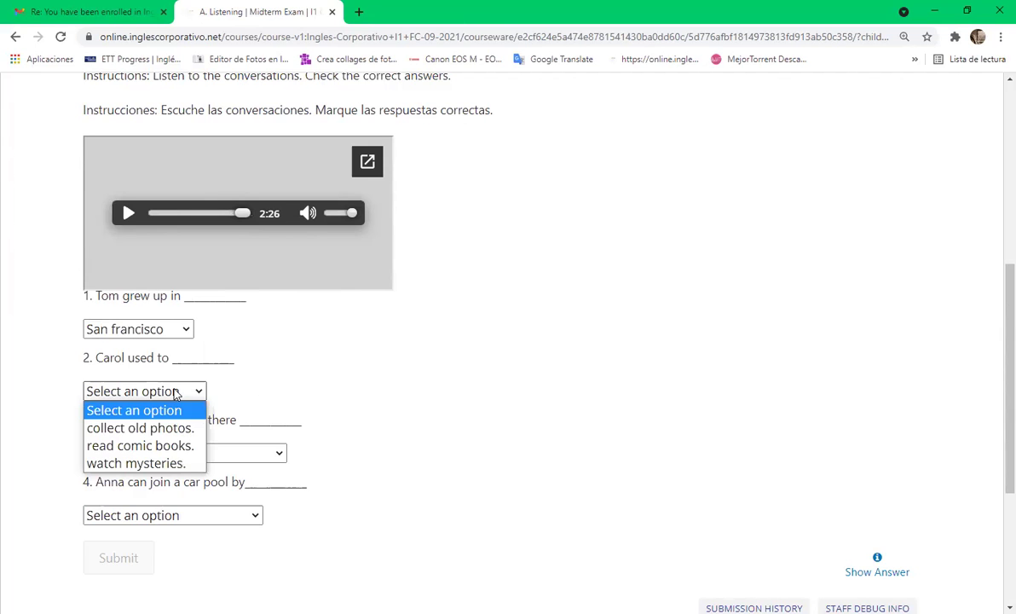
left_click(169, 445)
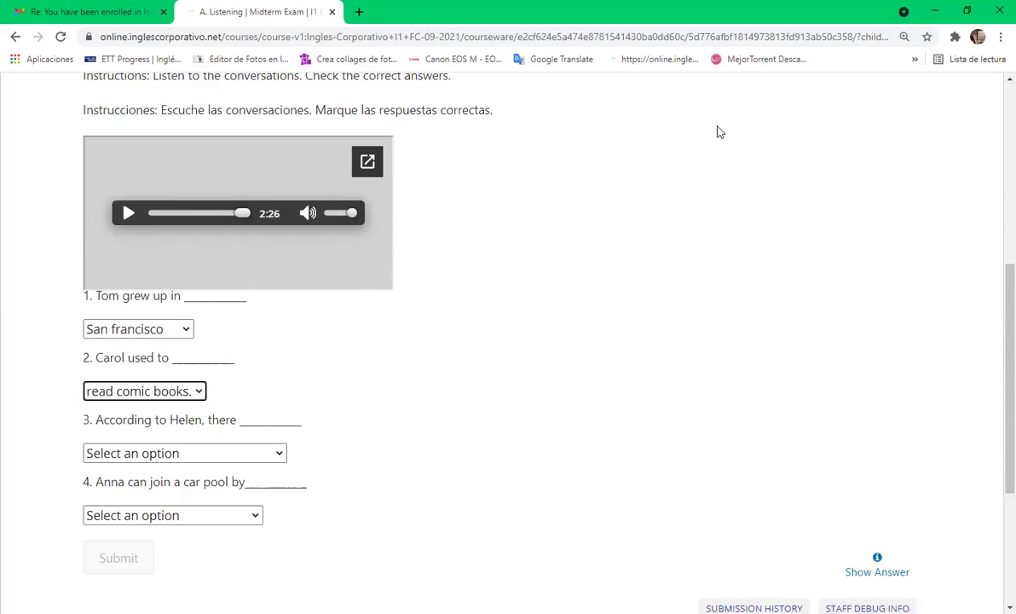
left_click(198, 391)
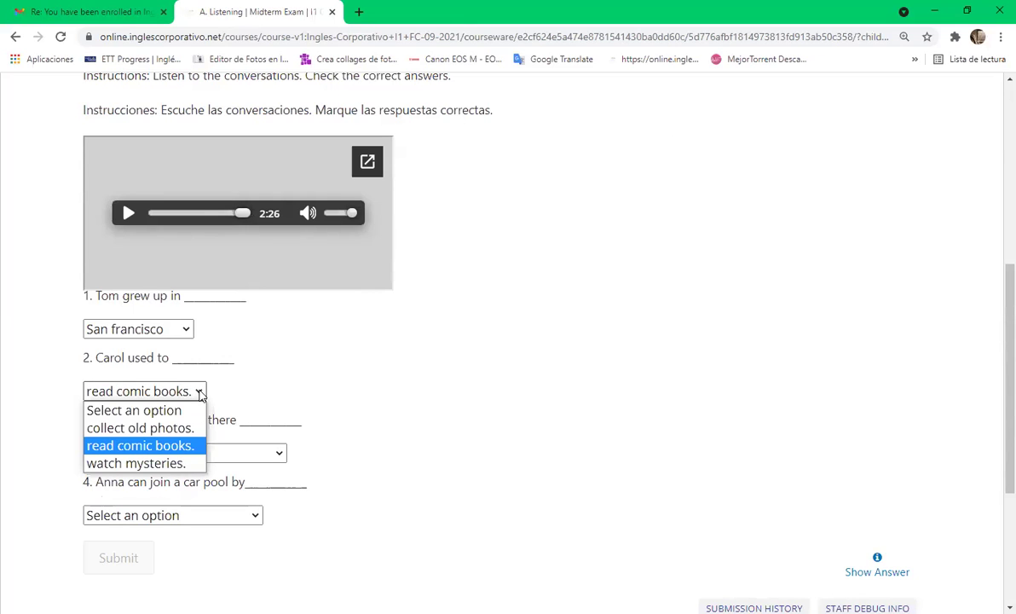
left_click(262, 397)
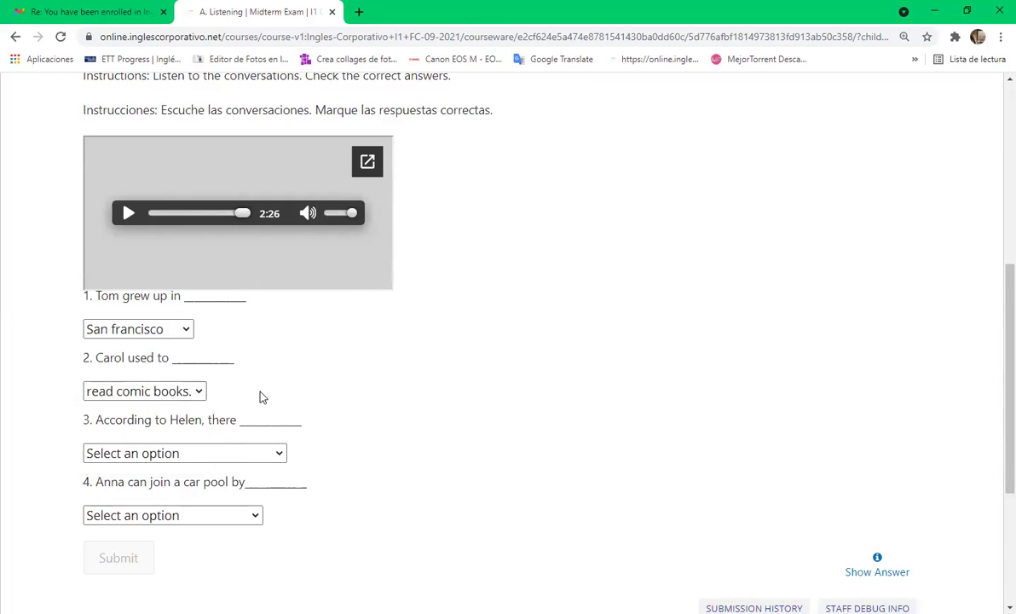
Answer Listening question 3 with "isn't enough parking downtown." and question 4 with "calling a phone number".
scroll(277, 410, "down", 2)
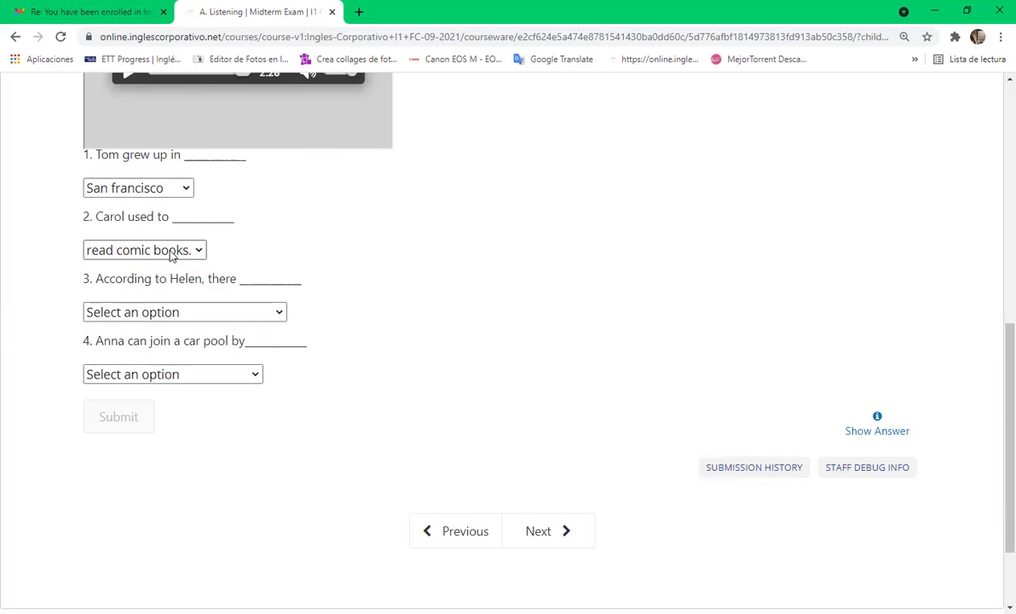
left_click(256, 313)
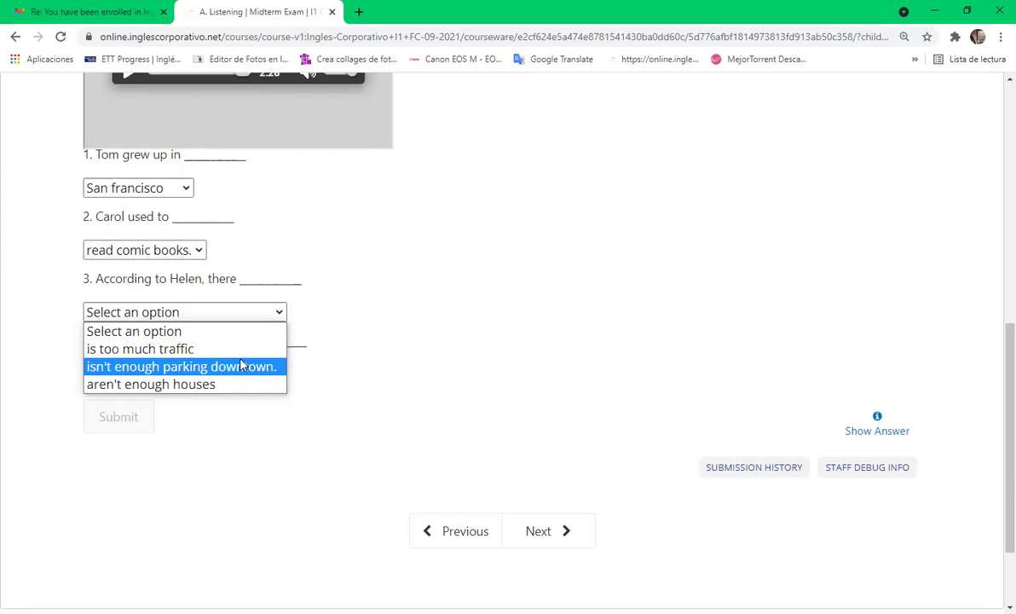
left_click(242, 353)
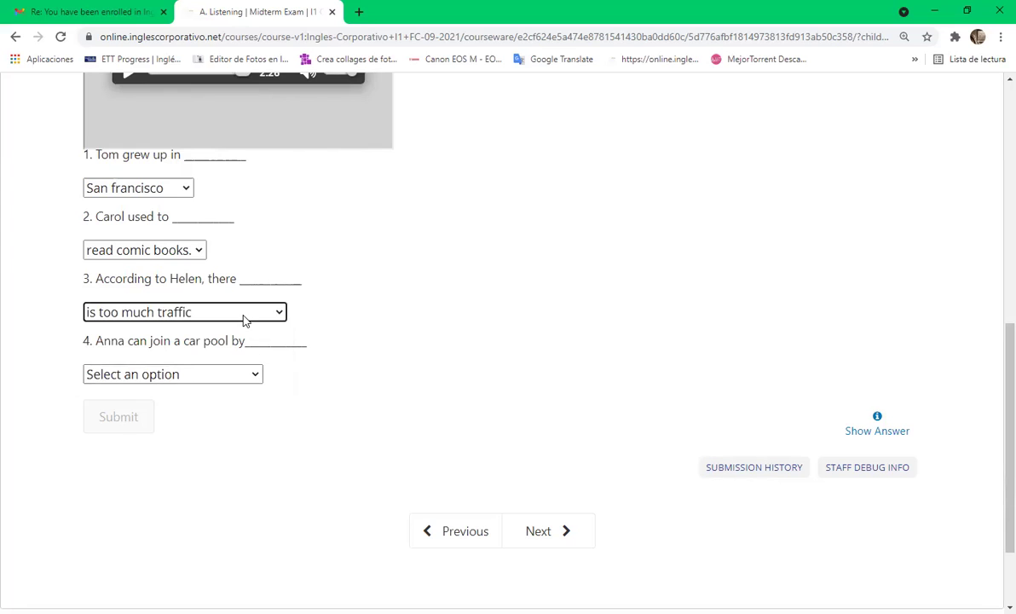
left_click(244, 315)
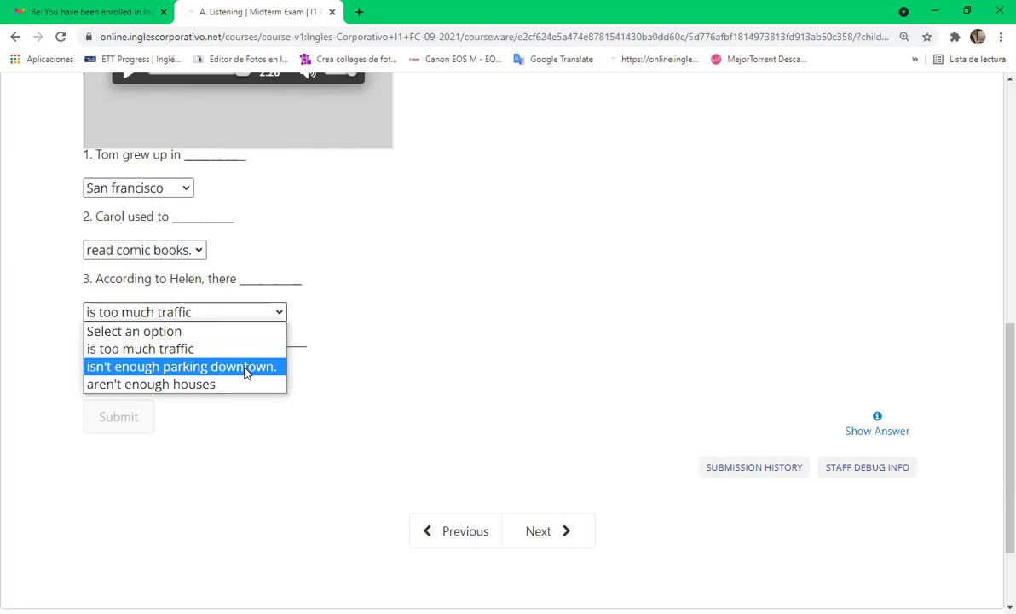
left_click(245, 366)
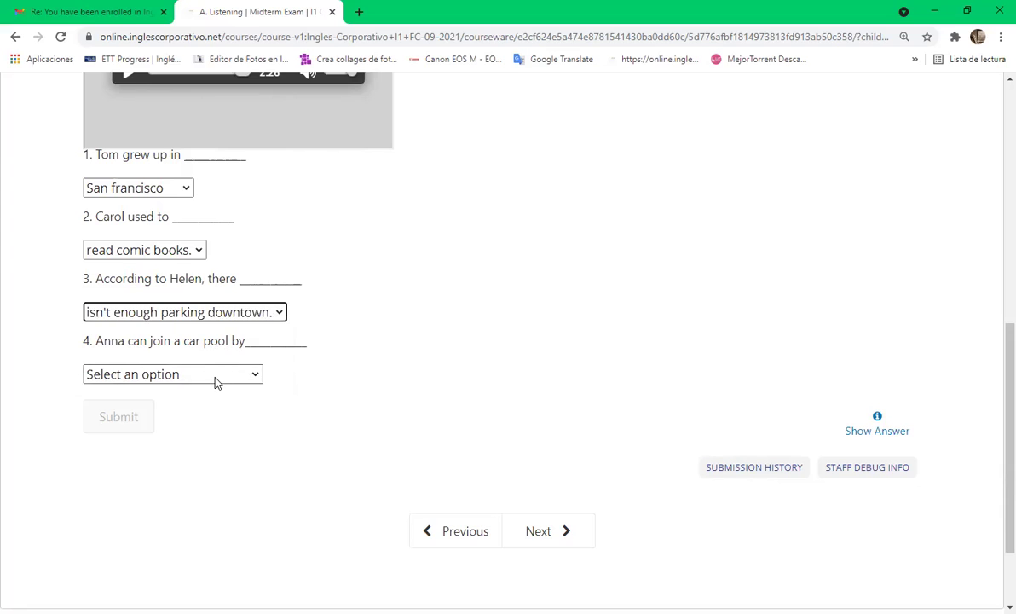
left_click(216, 383)
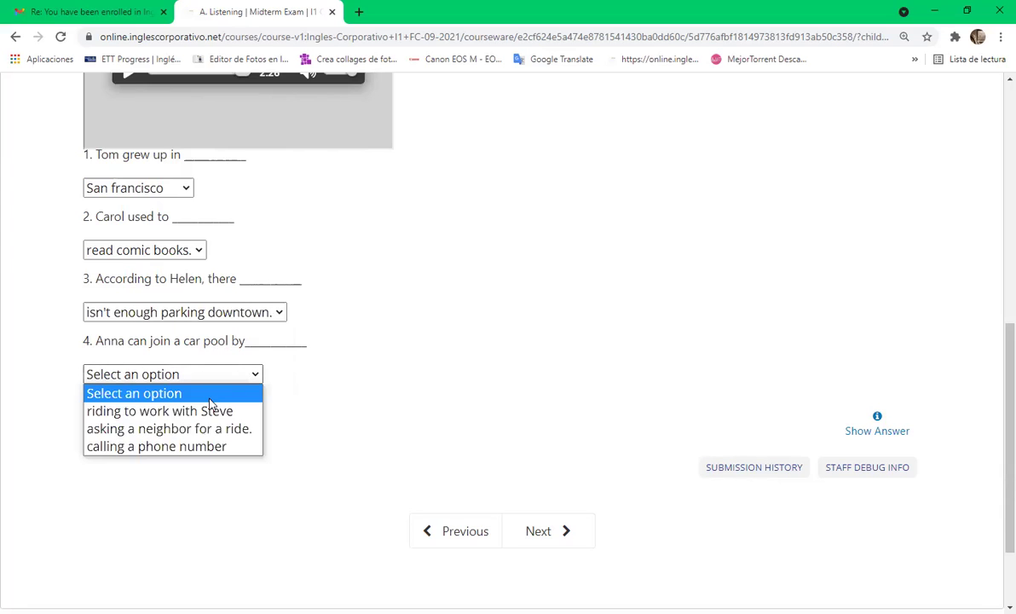
left_click(219, 450)
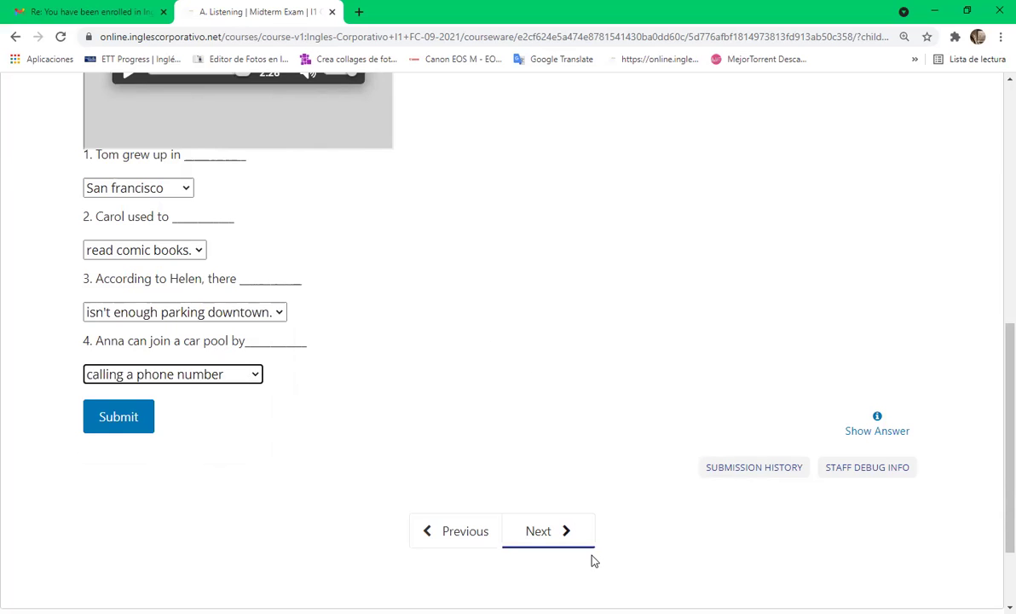
Go to the exam section "B. Use the past tense." and answer question 1 with "were you born".
left_click(558, 543)
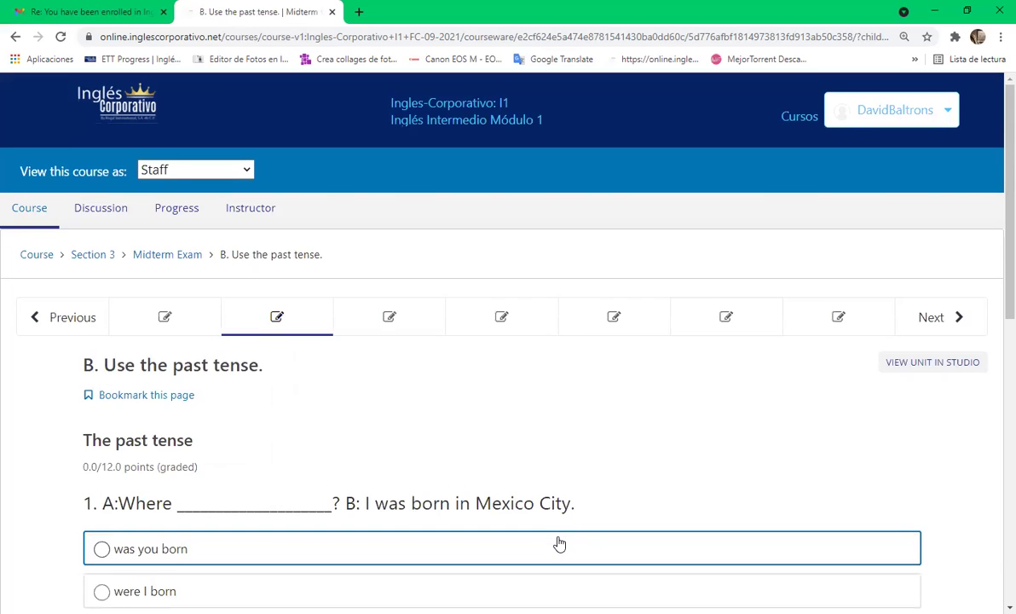
scroll(409, 289, "down", 1)
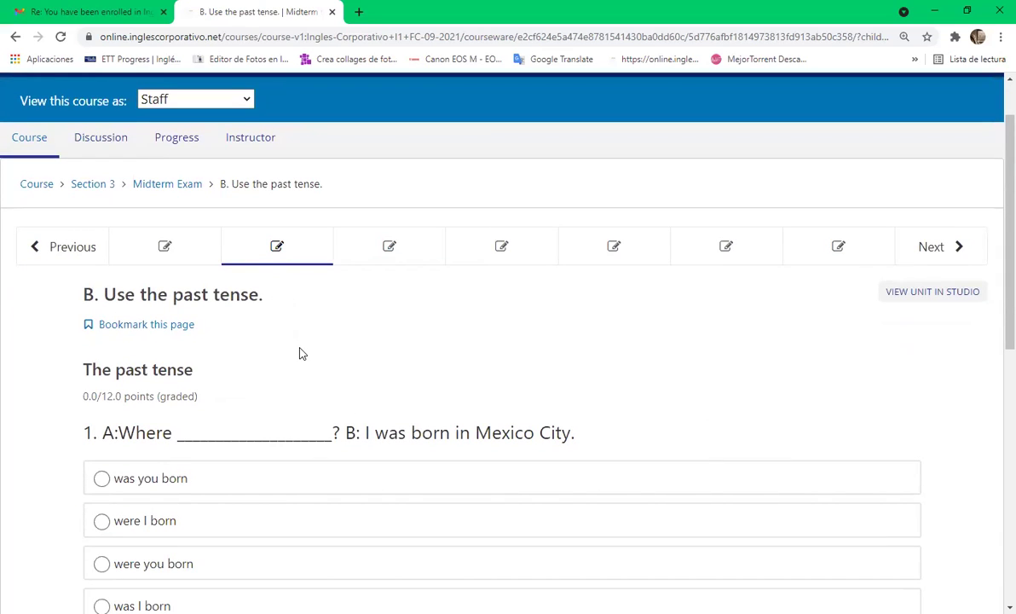
scroll(296, 353, "down", 2)
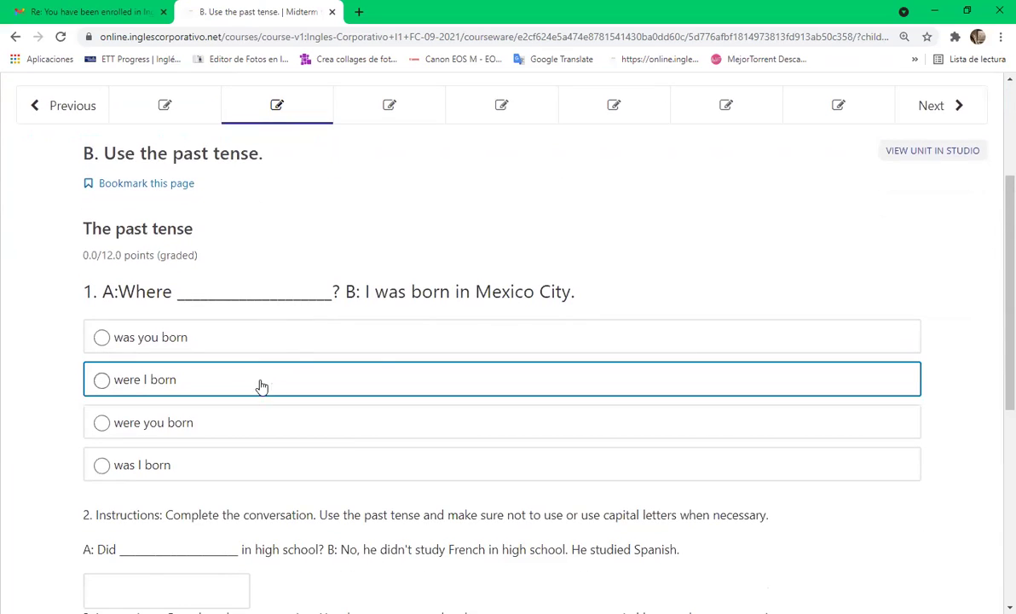
left_click(99, 421)
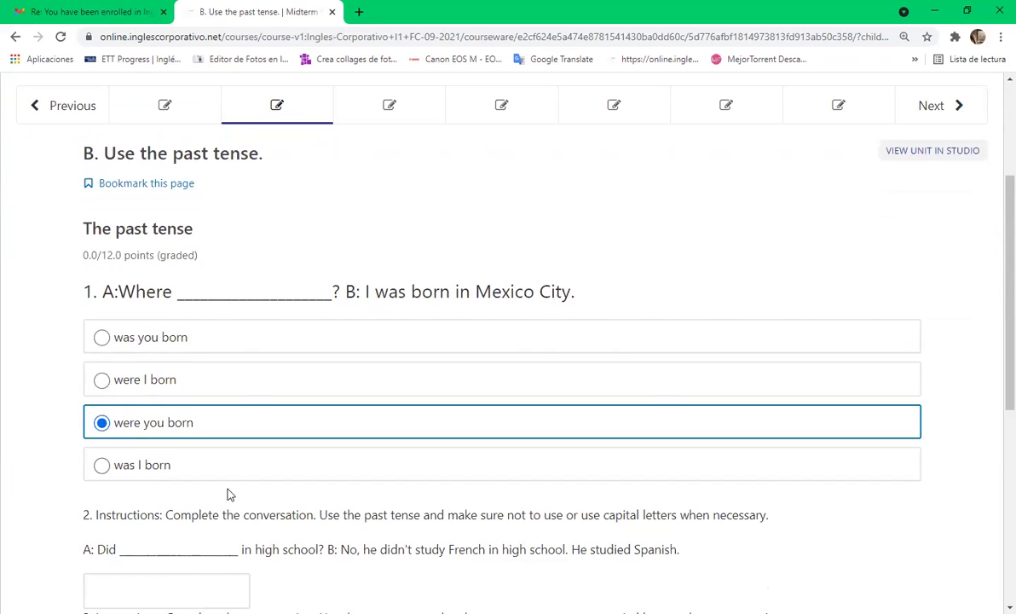
Complete the conversation in past tense question 2 with "he study French".
scroll(227, 494, "down", 2)
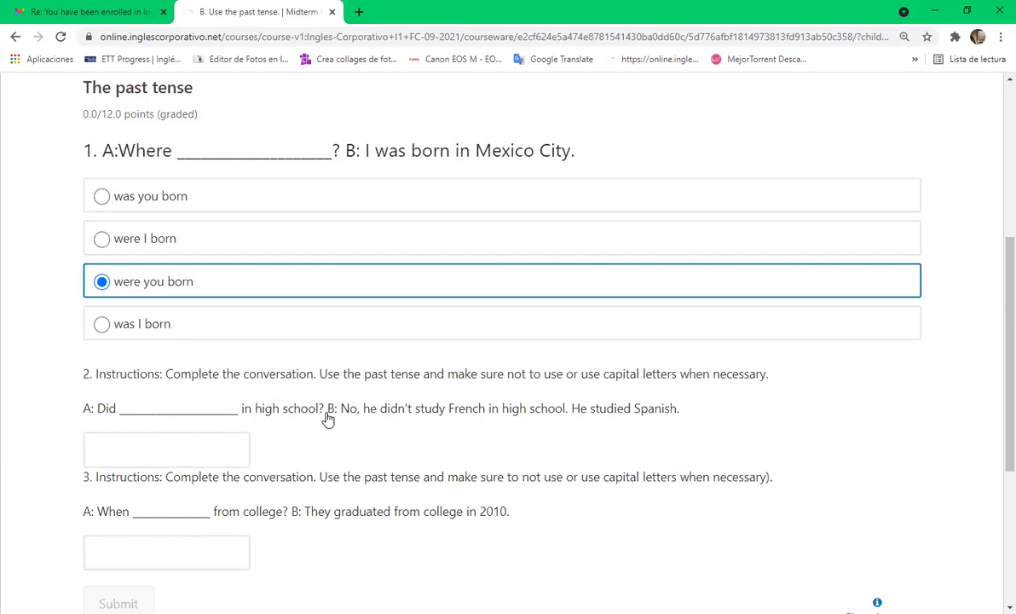
scroll(328, 418, "down", 2)
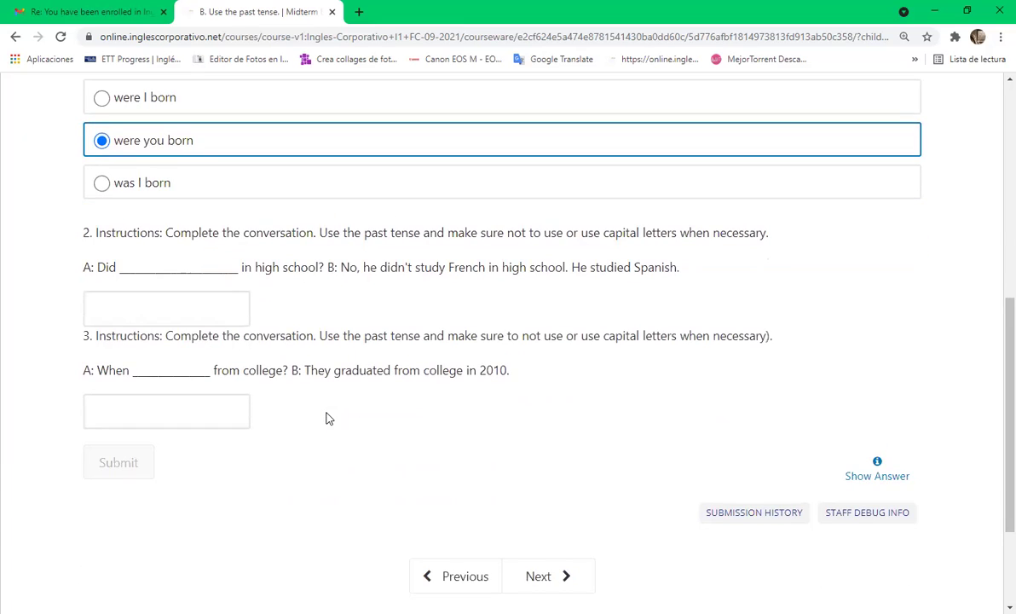
scroll(329, 418, "up", 1)
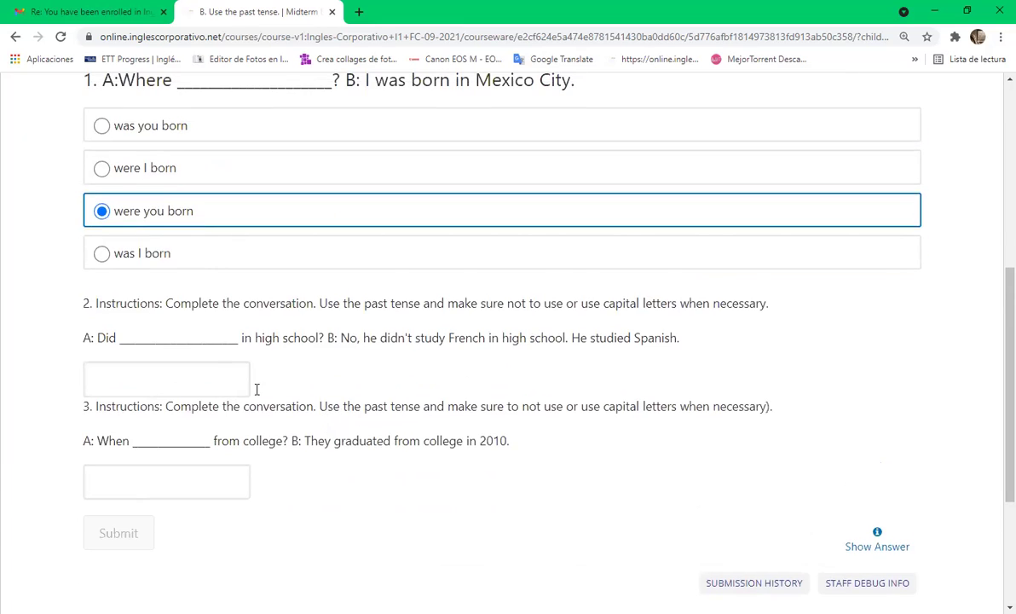
left_click(214, 332)
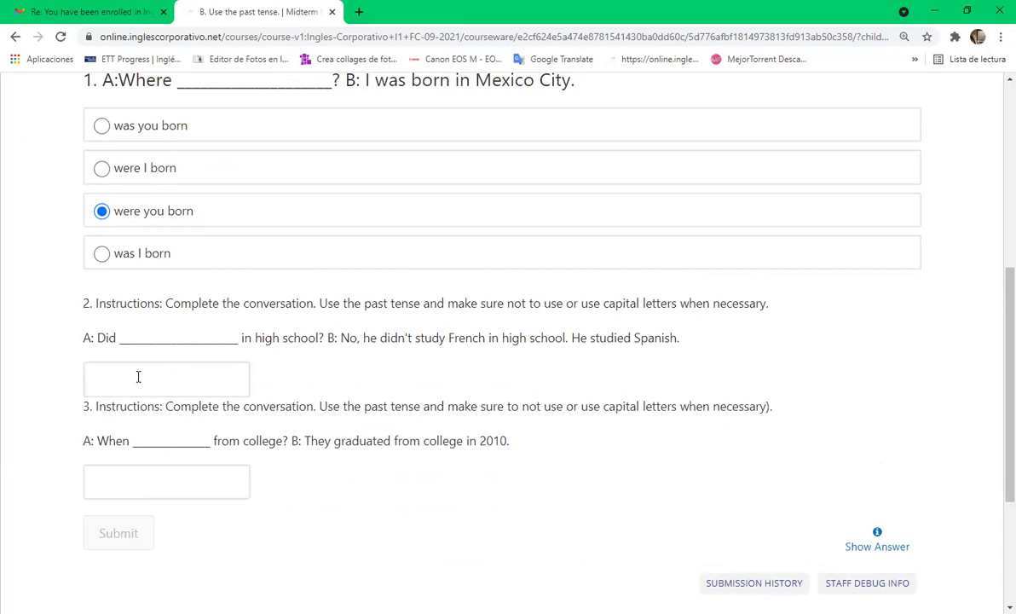
scroll(139, 376, "up", 1)
left_click(198, 407)
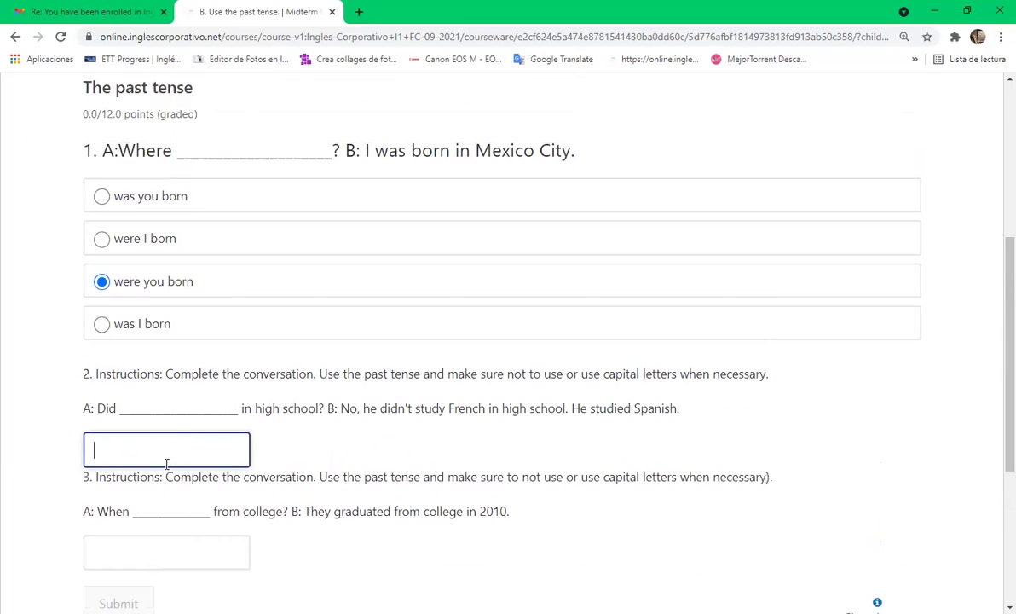
type("h")
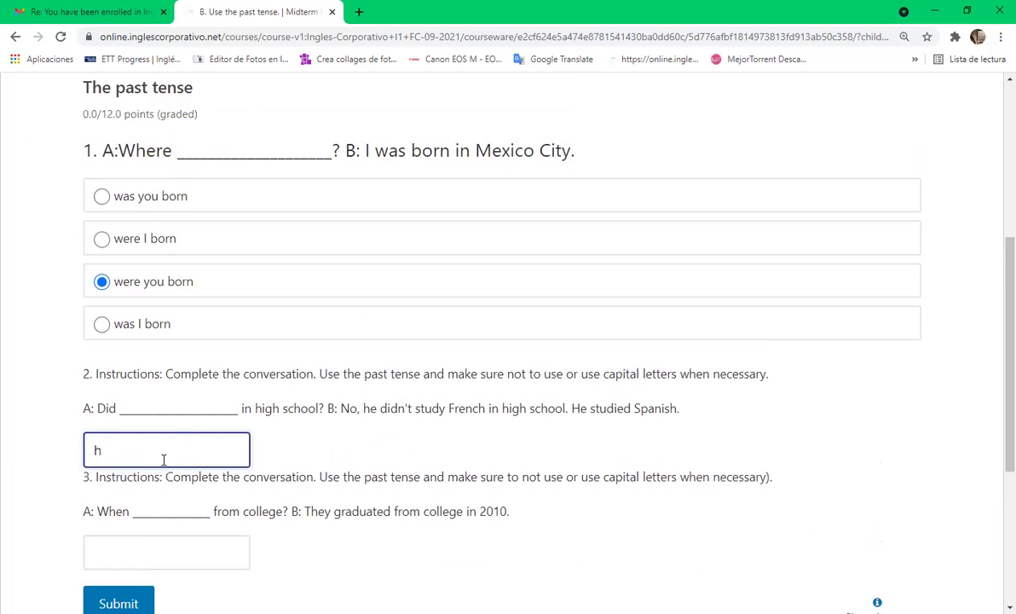
type("e")
left_click(13, 513)
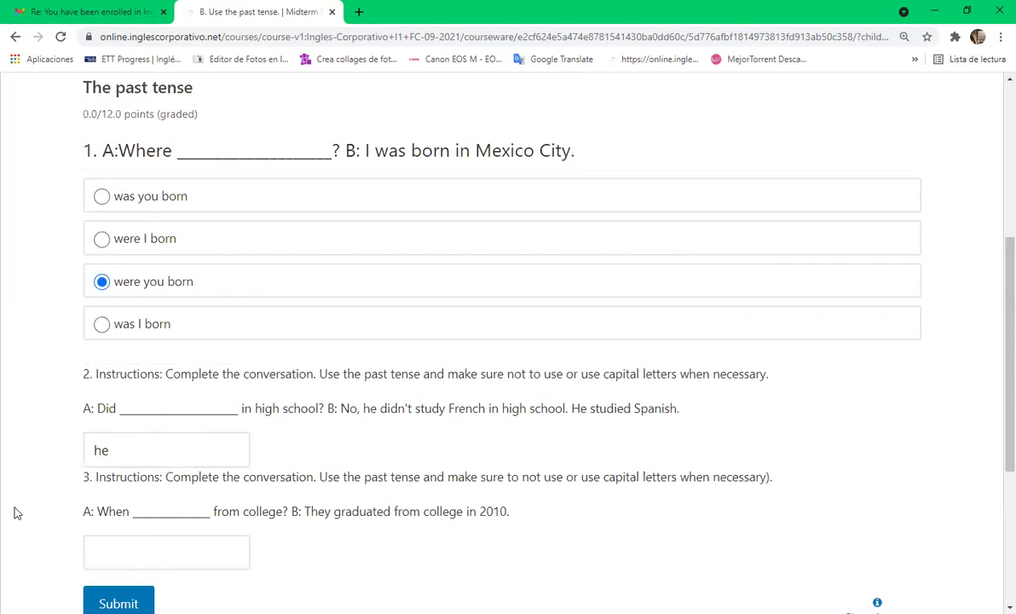
left_click(135, 453)
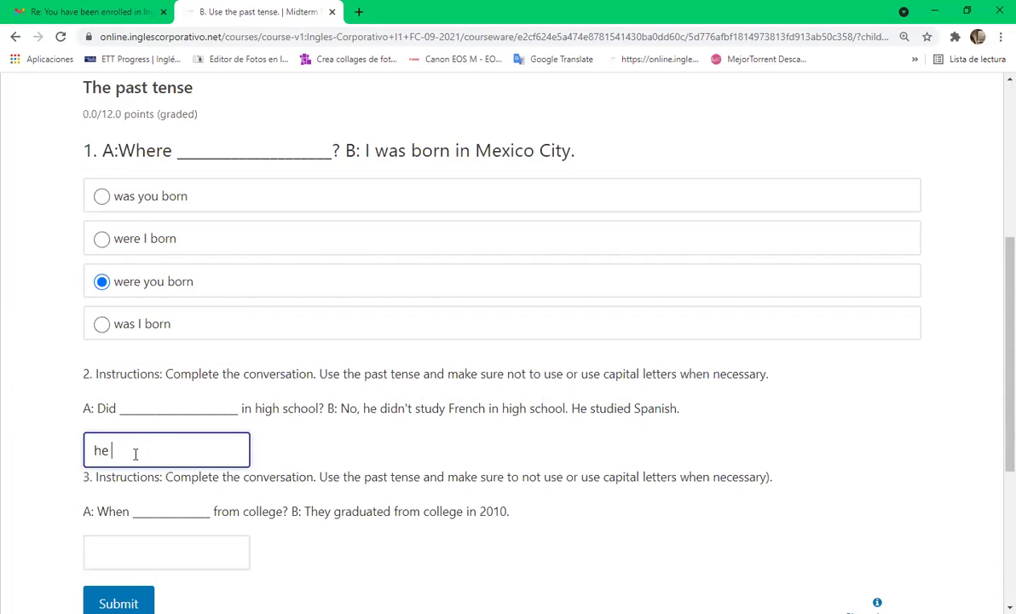
type("study French")
left_click(31, 533)
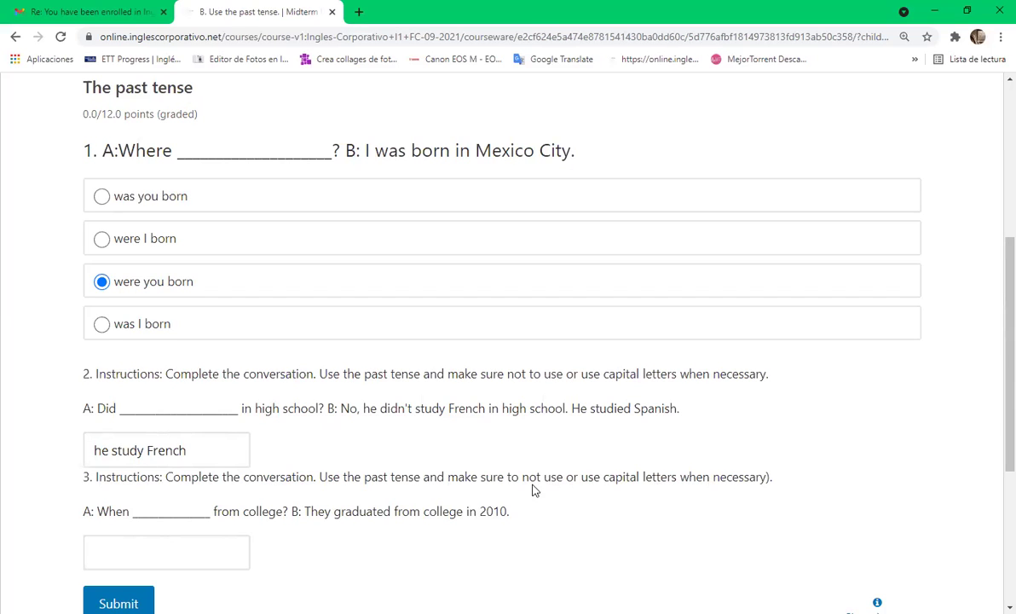
Fill in "did they" for past tense question 3 and submit the section's answers.
left_click_drag(526, 480, 798, 551)
left_click(703, 532)
scroll(202, 410, "down", 2)
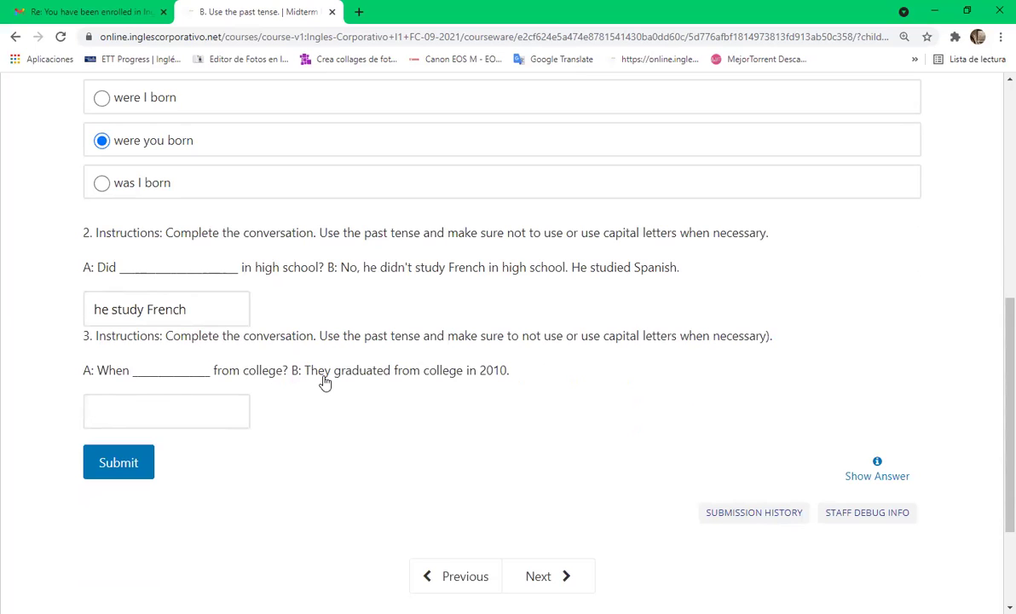
left_click(171, 407)
type("d")
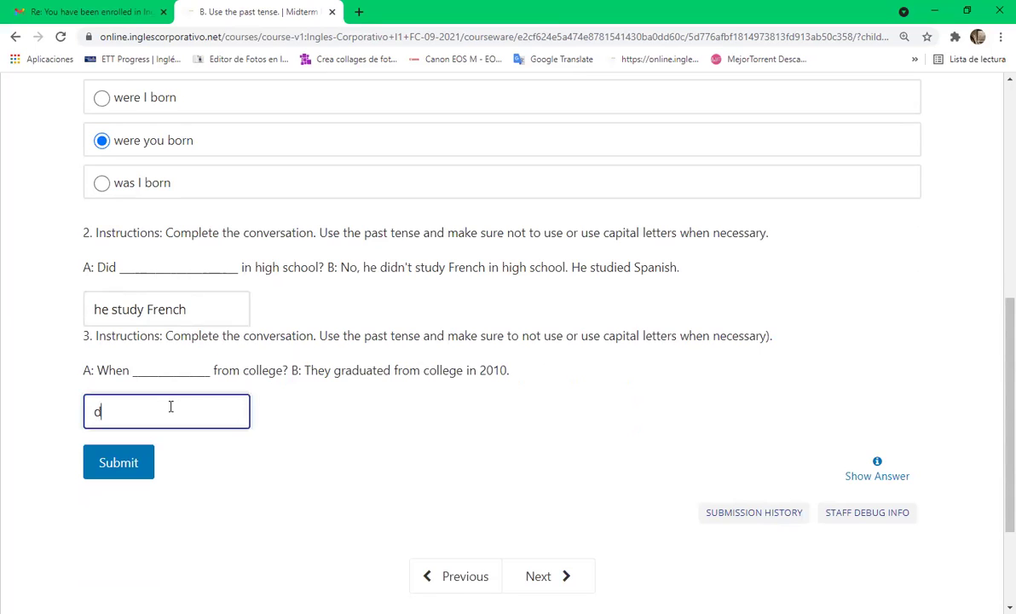
type("id they")
left_click(113, 461)
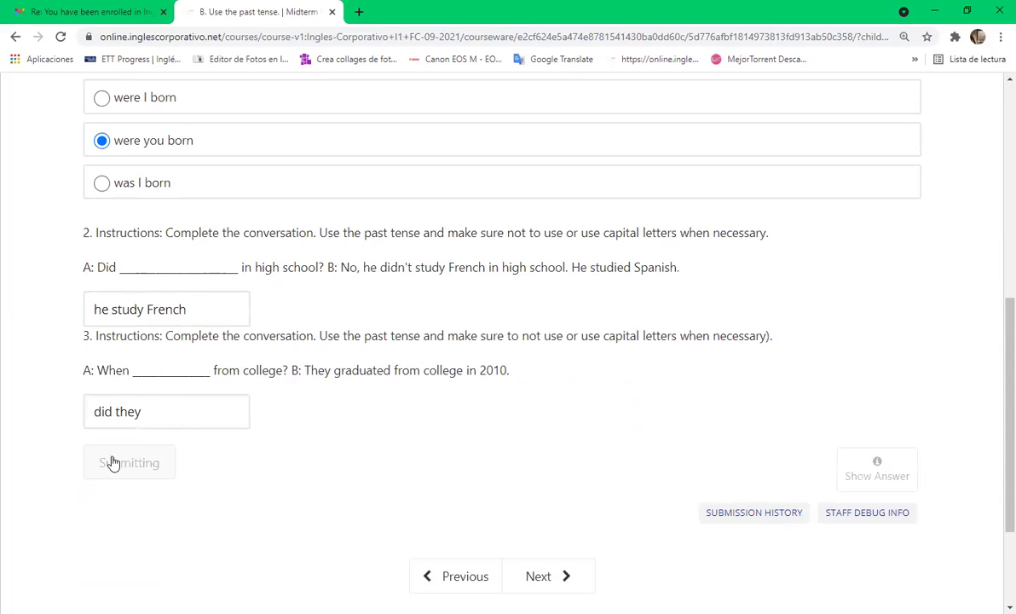
Extend the answer to past tense question 3 to "did they graduate" and resubmit the section.
left_click(153, 412)
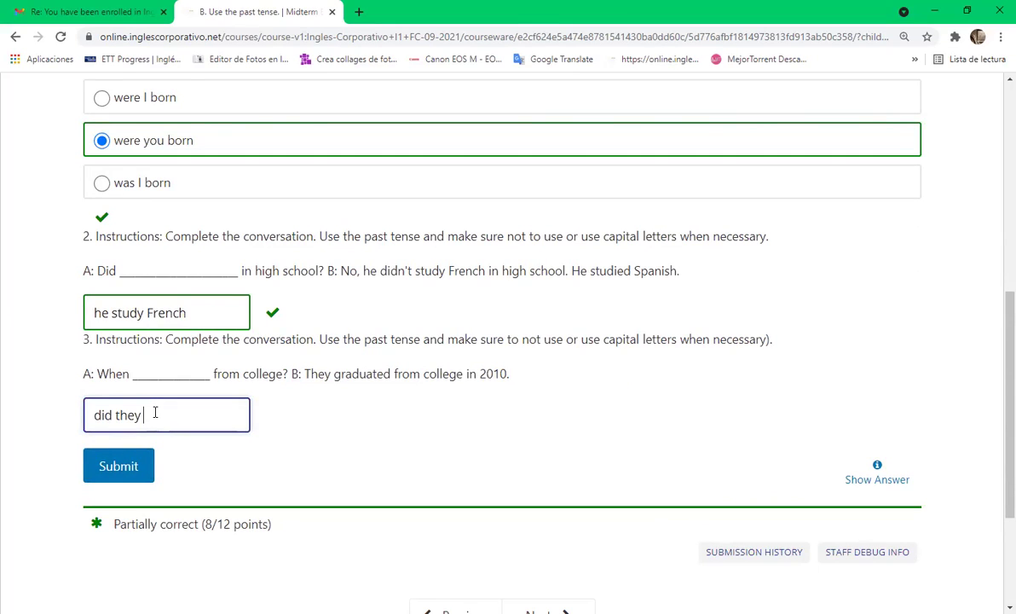
type("graduate")
left_click(118, 464)
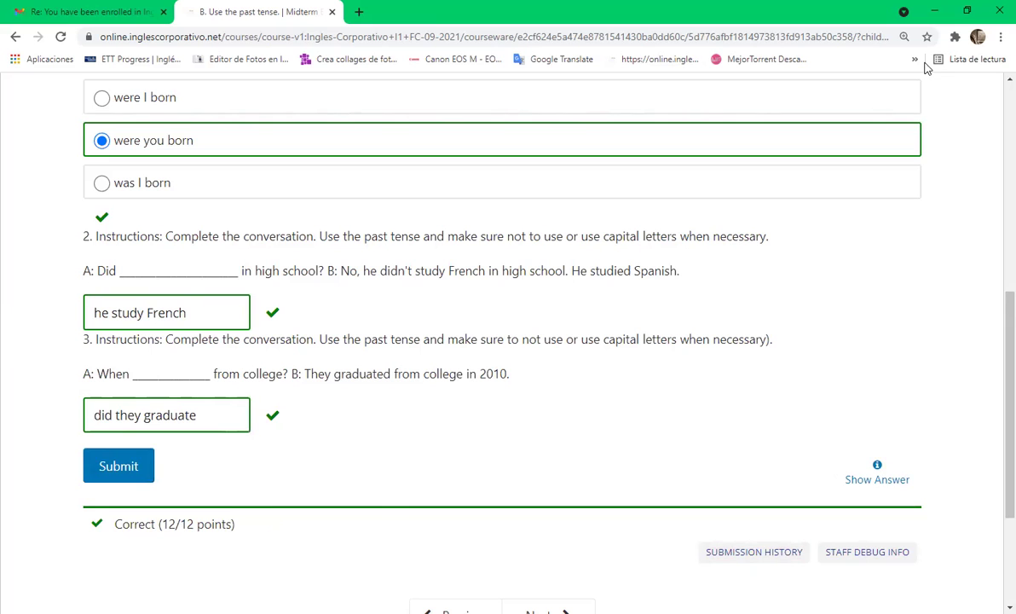
left_click(124, 464)
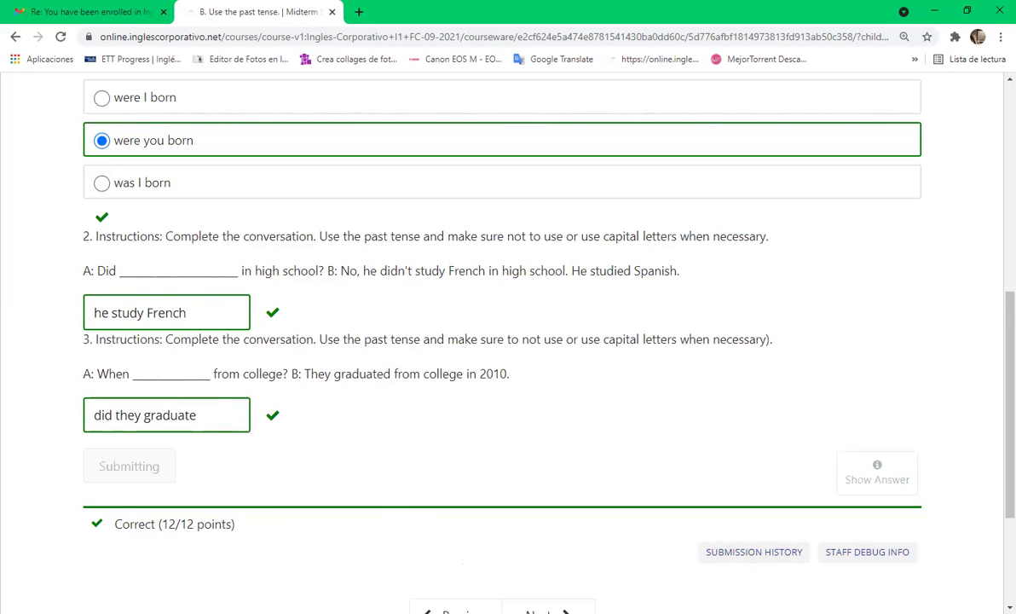
scroll(478, 315, "down", 5)
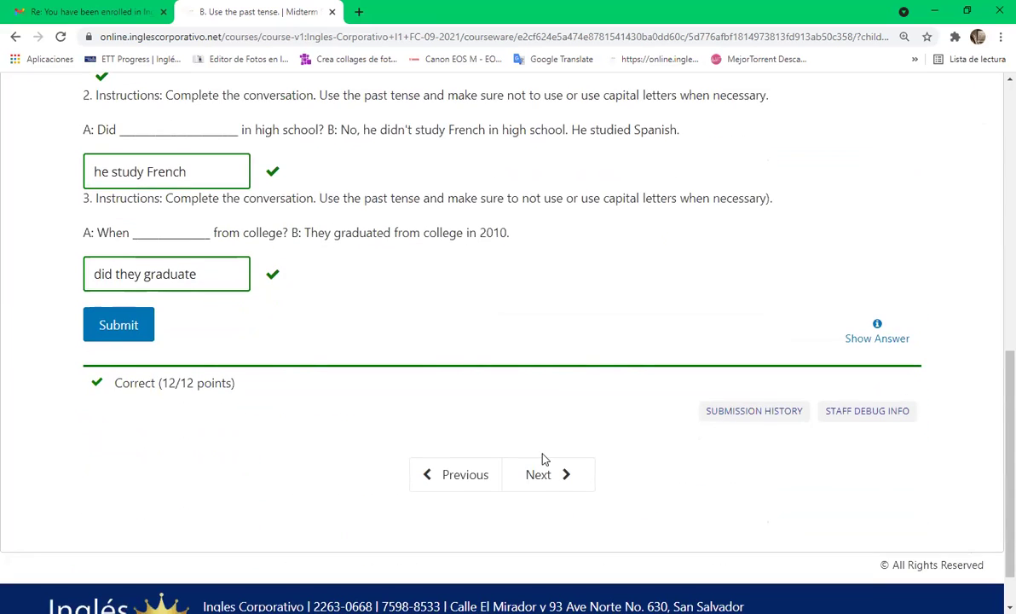
Go to the exam section "C. Vocabulary" and answer question 1 with "beach" and question 2 with "chess".
left_click(553, 477)
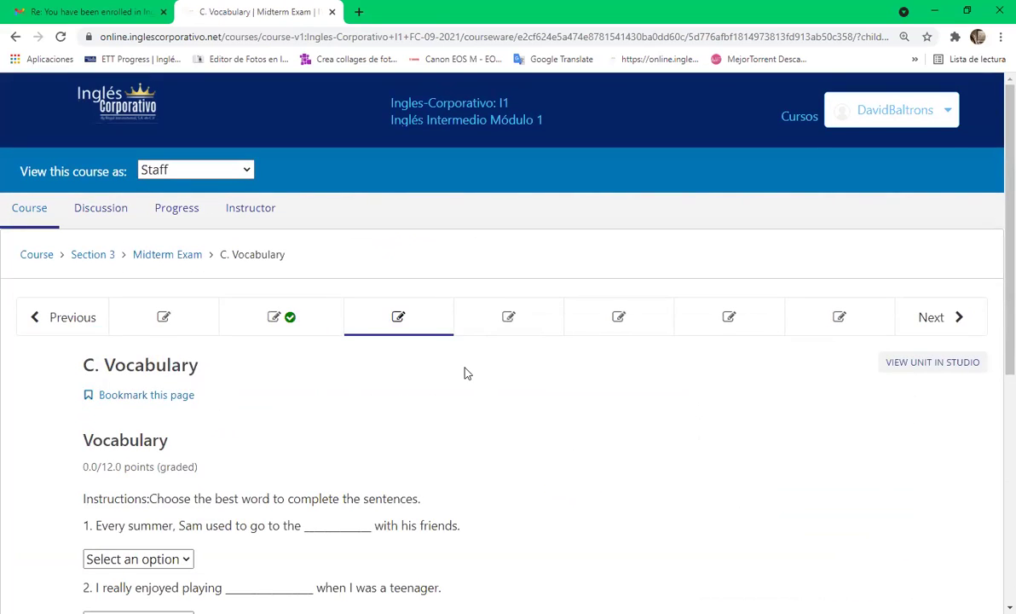
scroll(465, 372, "down", 3)
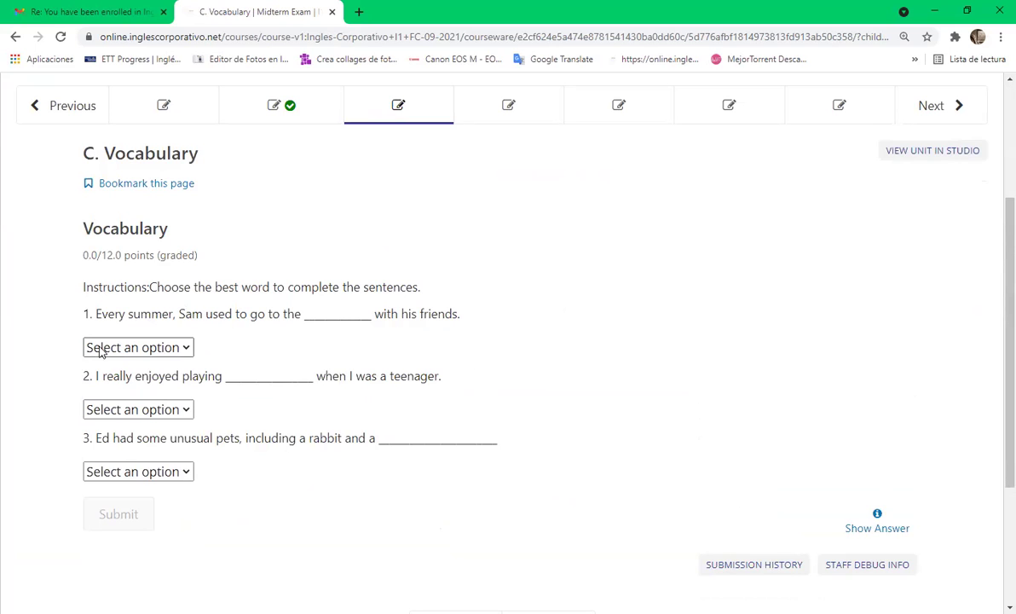
left_click(151, 348)
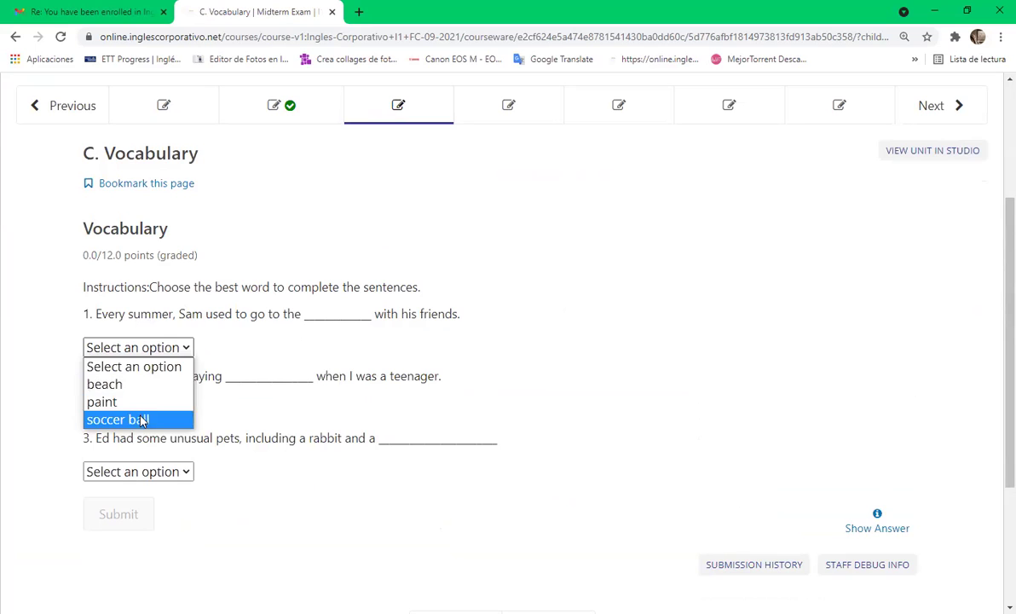
left_click(148, 388)
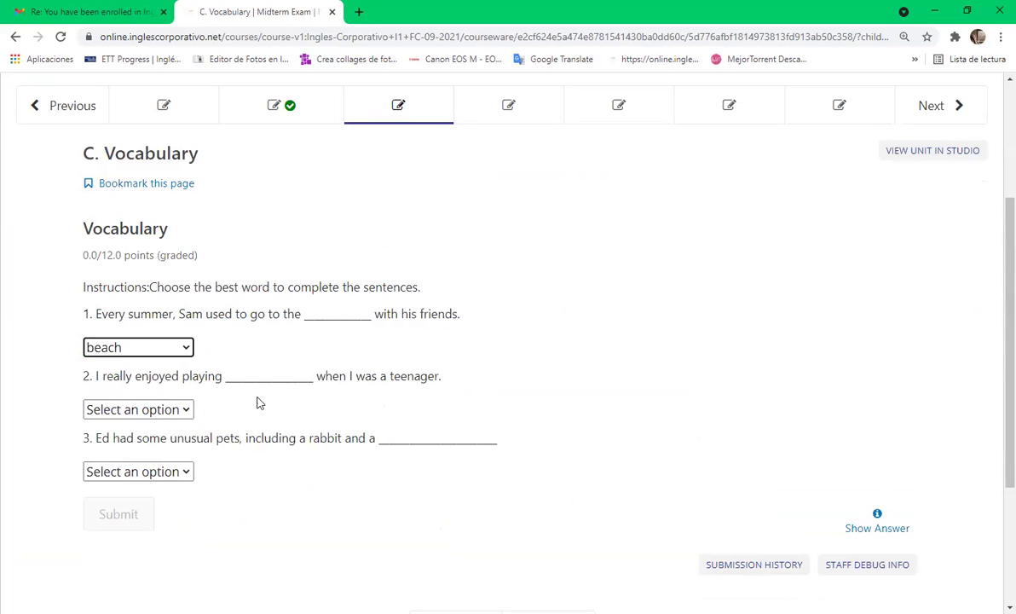
left_click(145, 409)
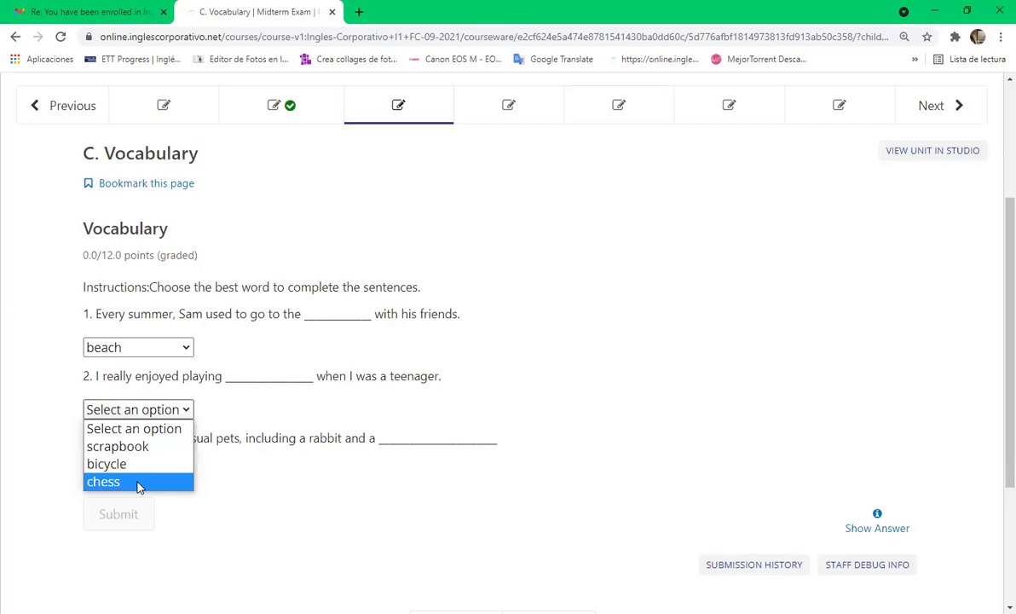
left_click(139, 482)
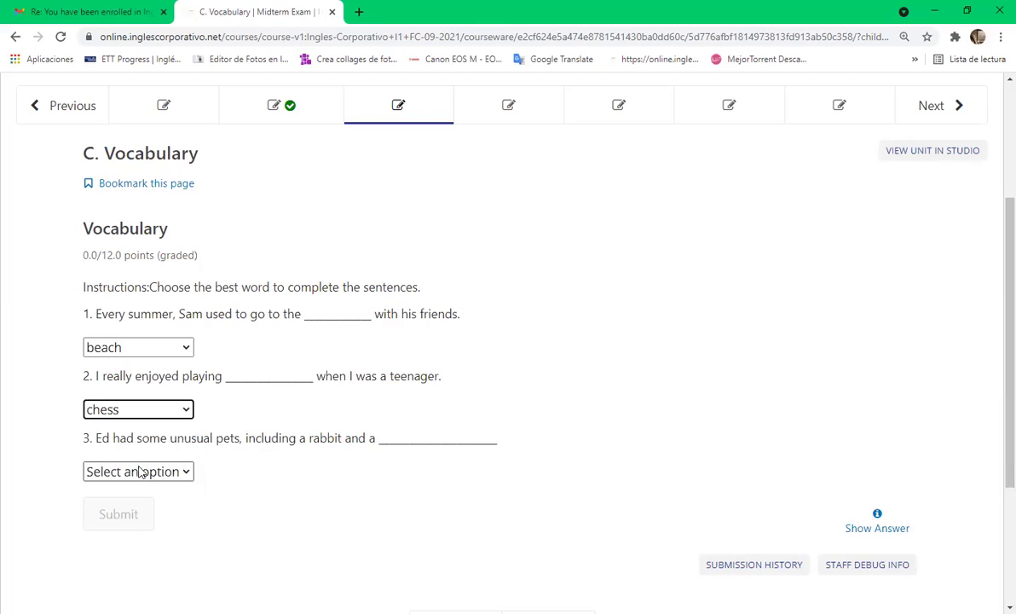
Choose "snake" for vocabulary question 3 and submit the section's answers.
left_click(190, 476)
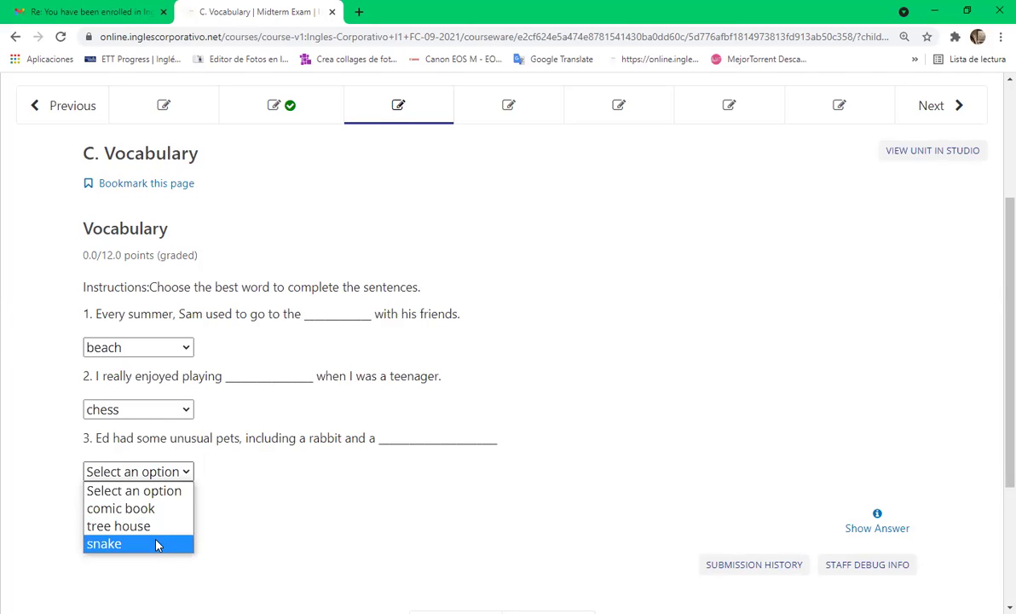
left_click(156, 545)
scroll(216, 512, "down", 3)
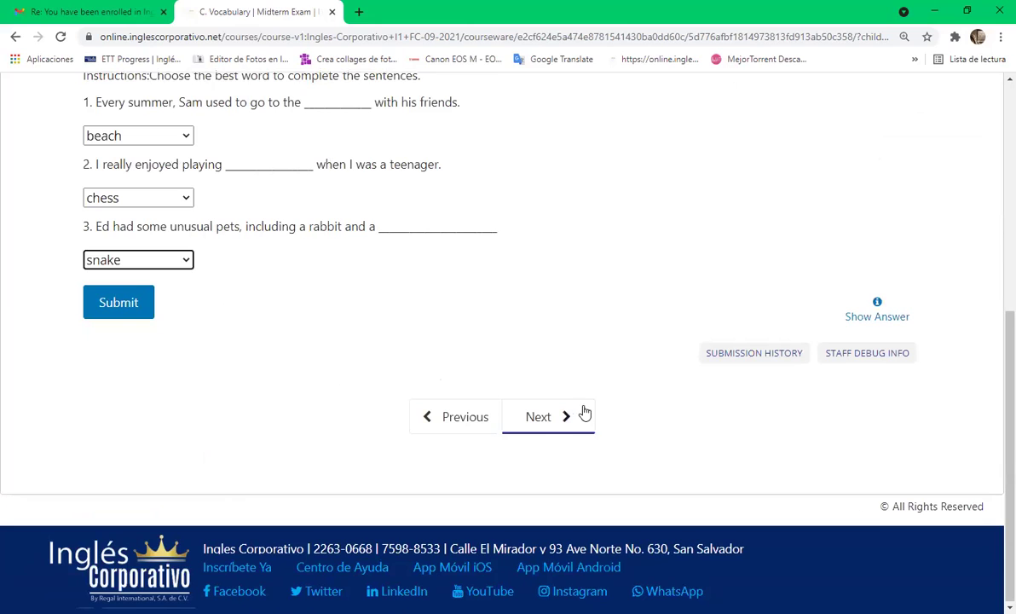
left_click(117, 314)
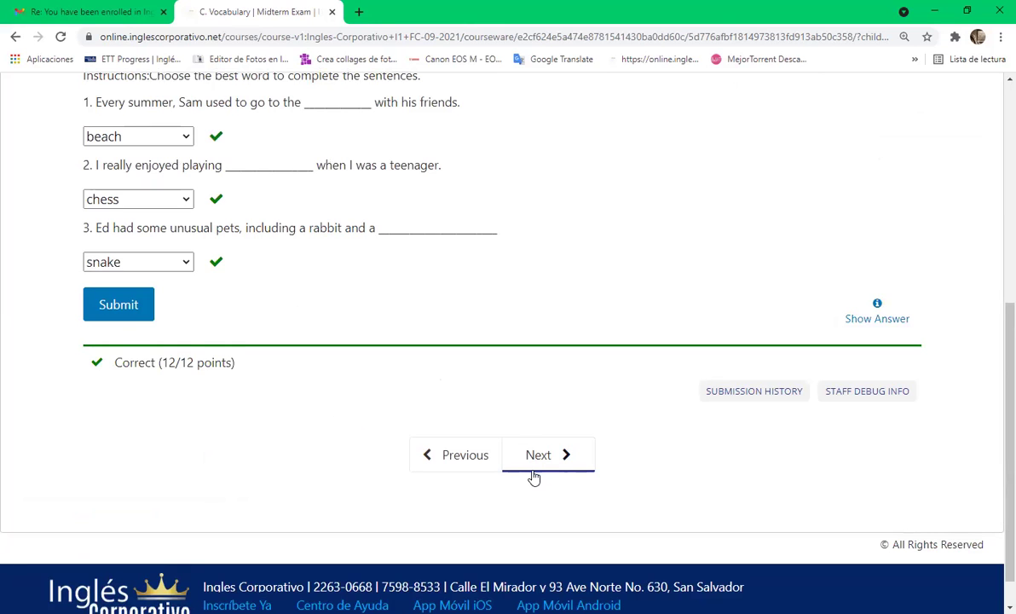
Go to the exam section "D. Used to" and highlight the example answer "Did you use to" in the instructions.
left_click(535, 463)
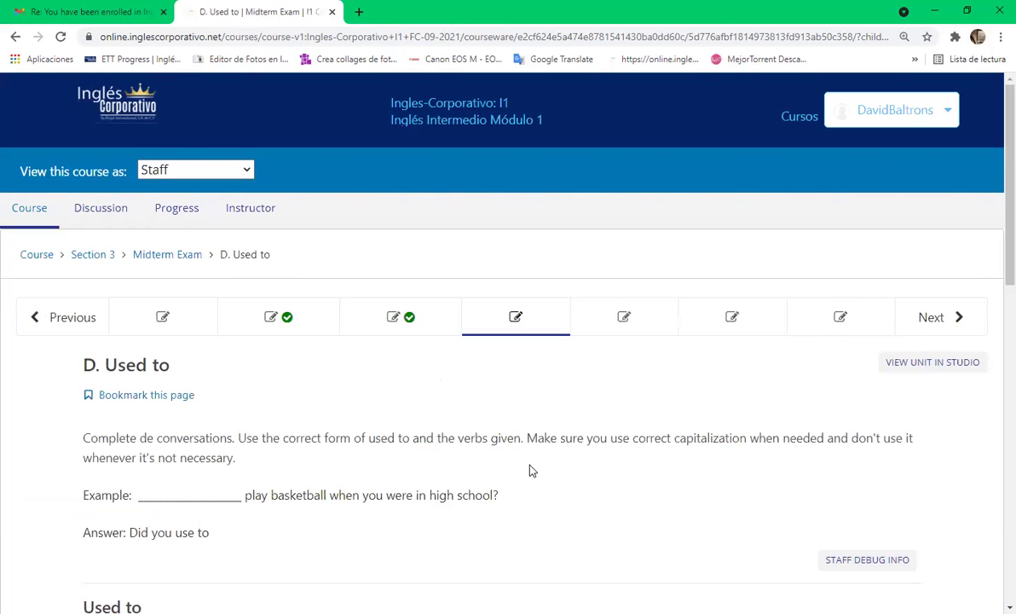
scroll(529, 469, "down", 3)
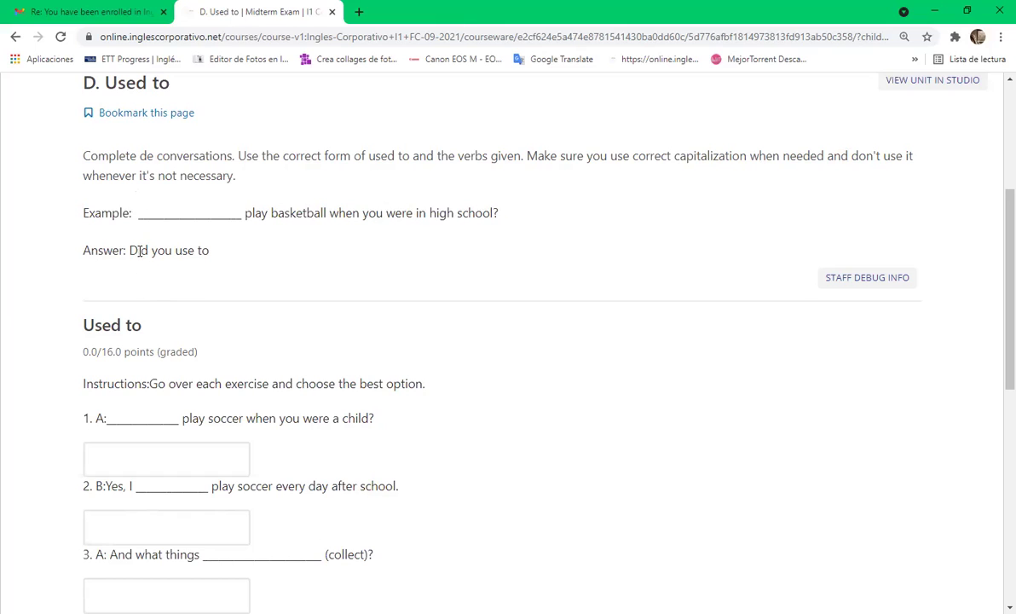
left_click_drag(129, 250, 256, 253)
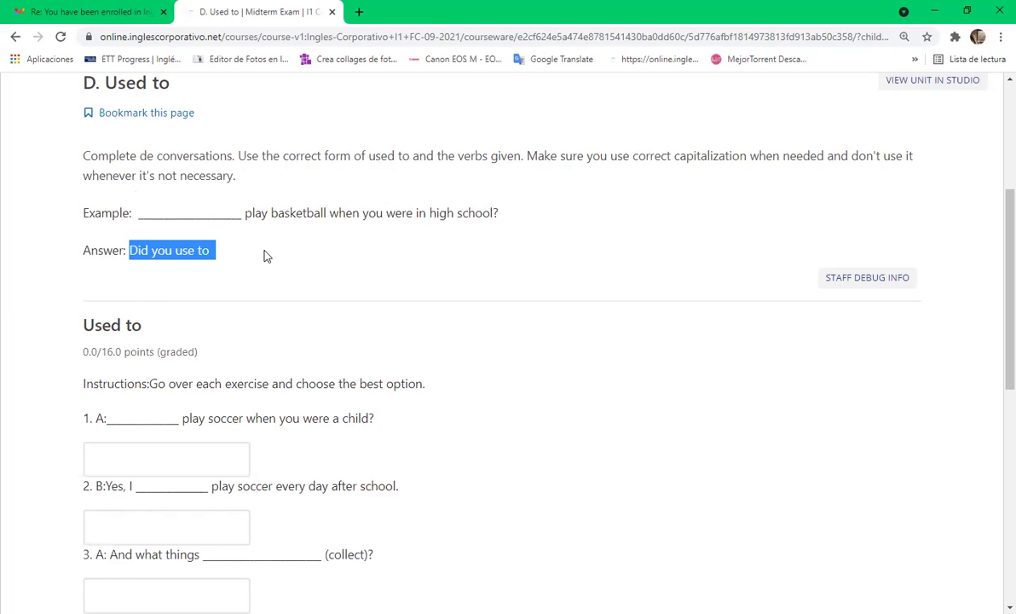
scroll(264, 256, "down", 2)
scroll(264, 256, "up", 3)
scroll(264, 256, "down", 3)
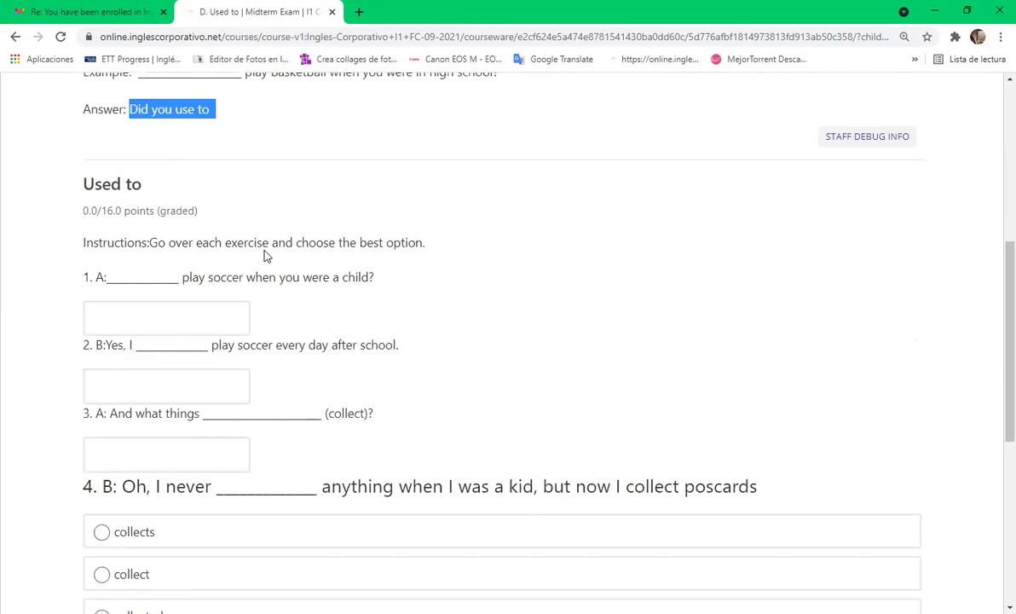
scroll(264, 256, "down", 1)
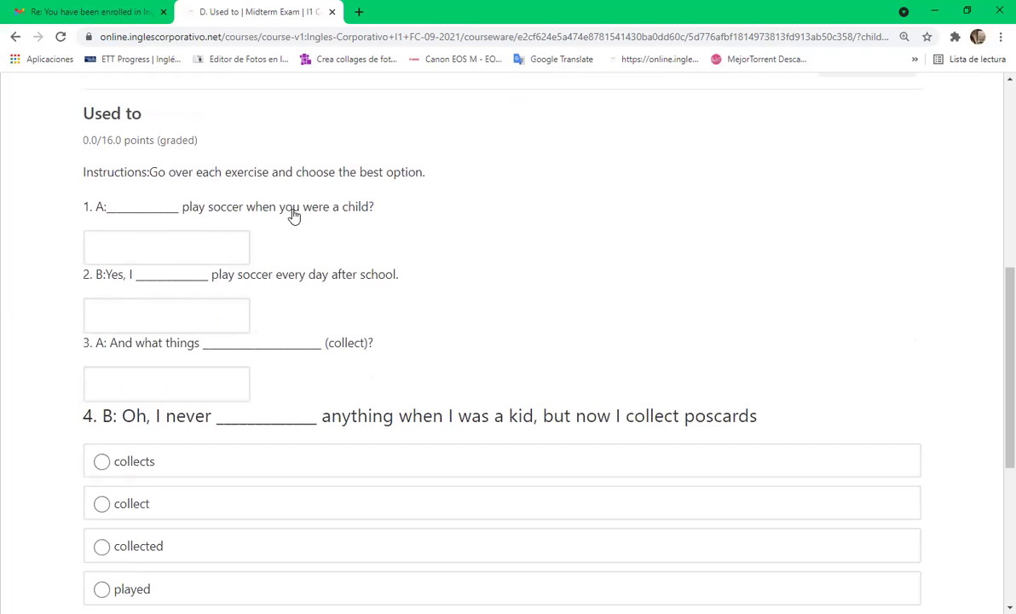
Fill in "Did you use to" as the answer to question 1 of the Used to exercise.
left_click(138, 238)
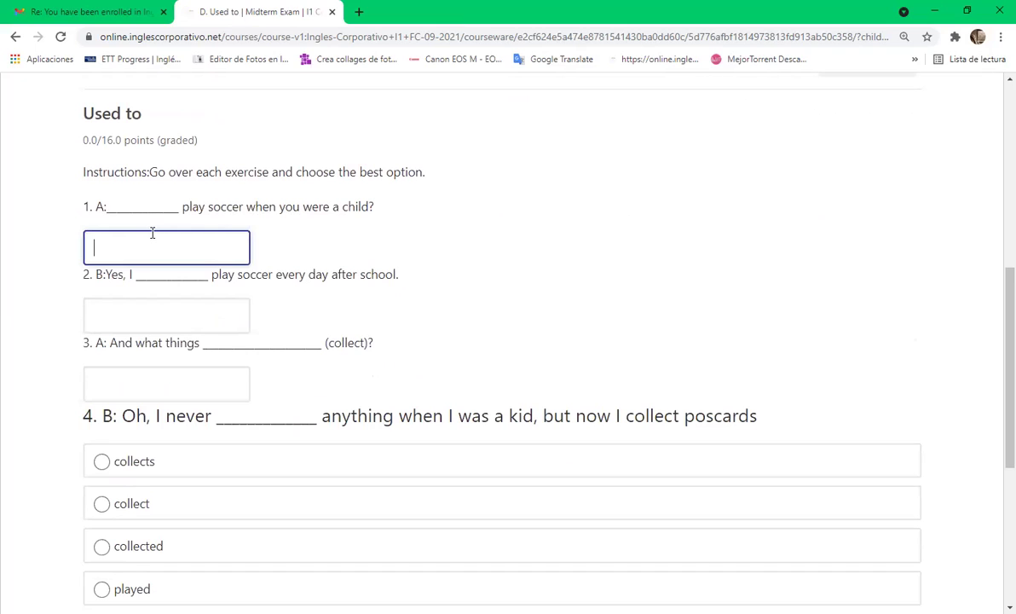
type("you use to")
key("ctrl+d")
type("d")
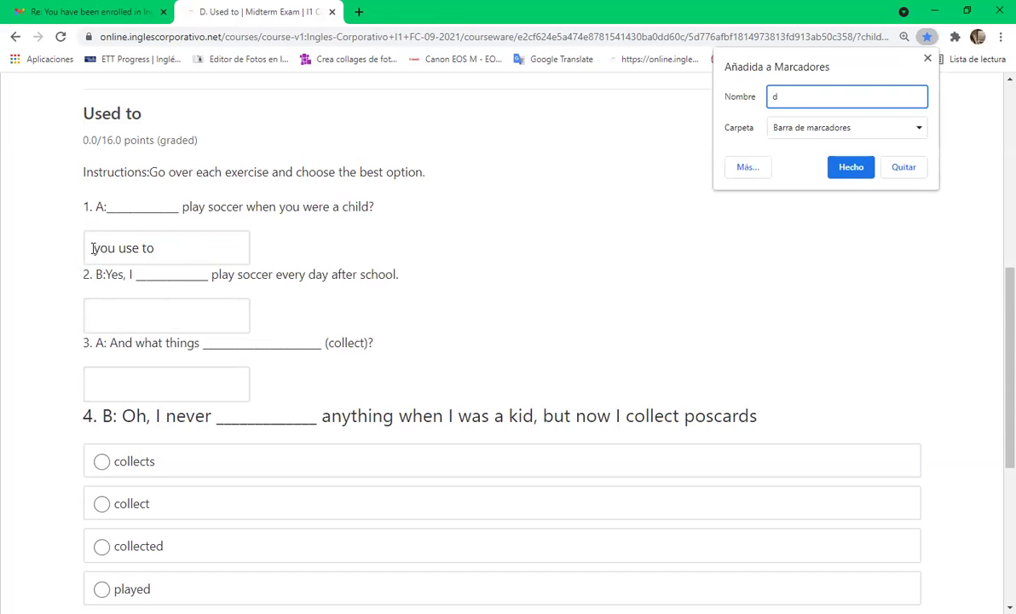
left_click(93, 248)
type("D")
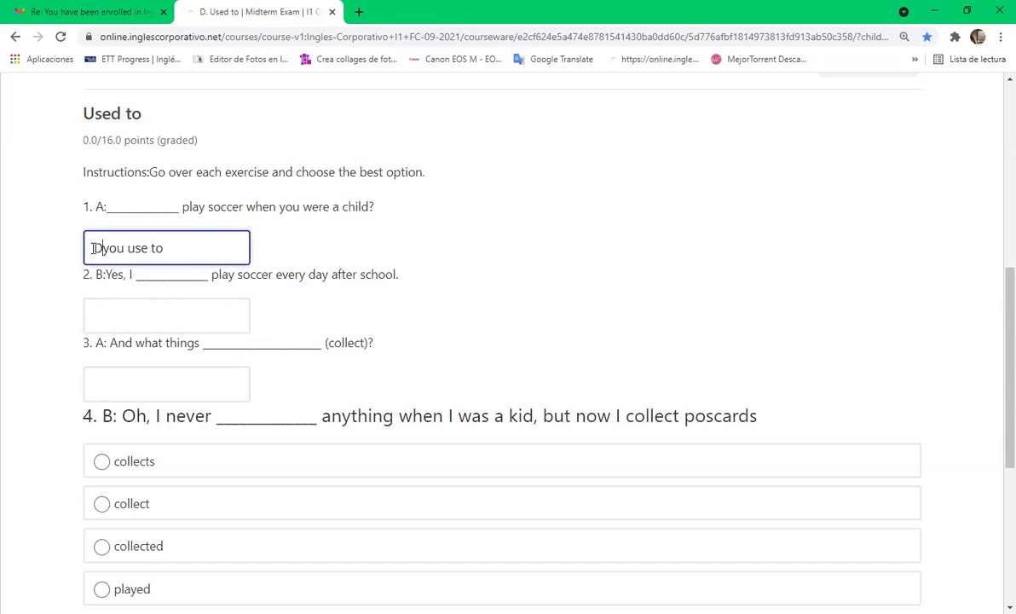
type("id")
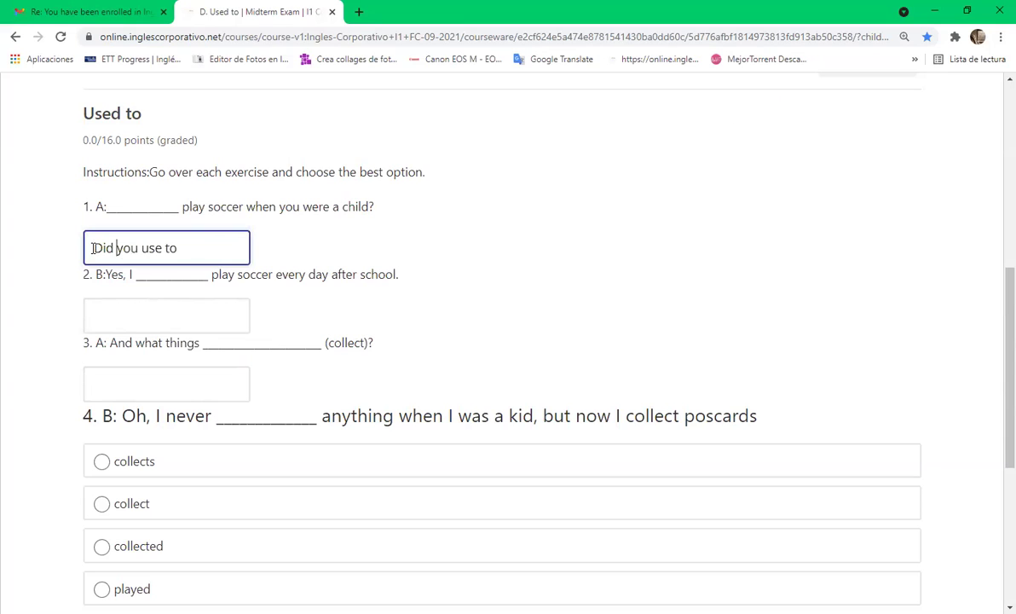
left_click(512, 217)
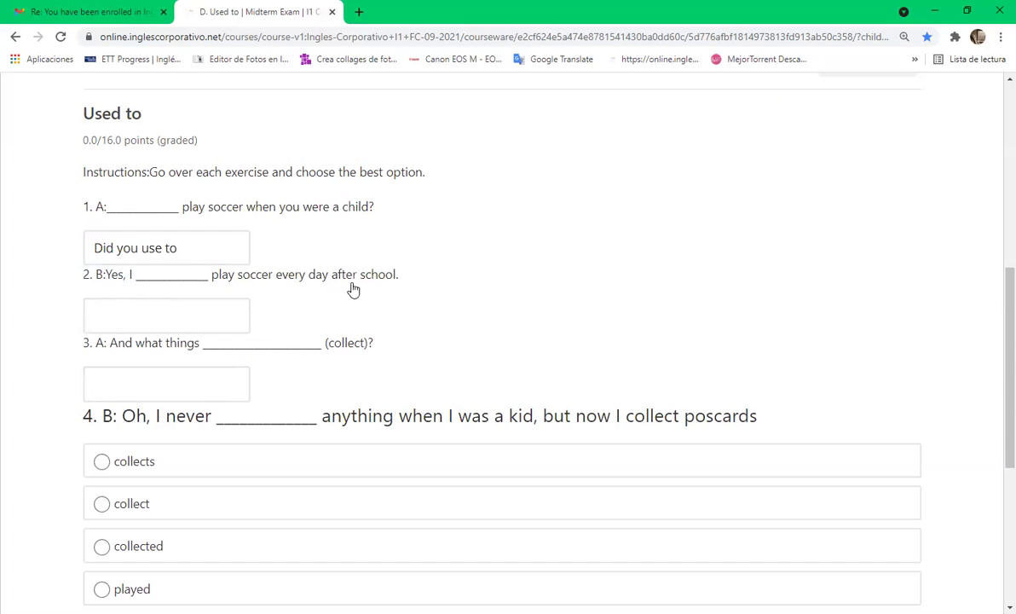
Fill in "used to" for Used to question 2 and "did you use to" for question 3.
left_click(151, 312)
type("u")
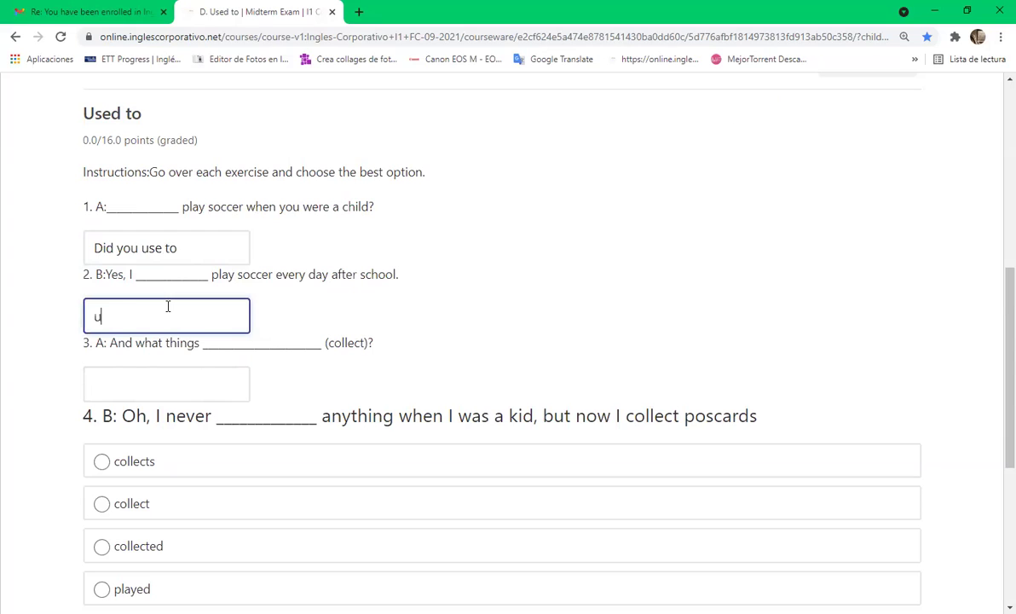
type("sed to")
left_click(157, 389)
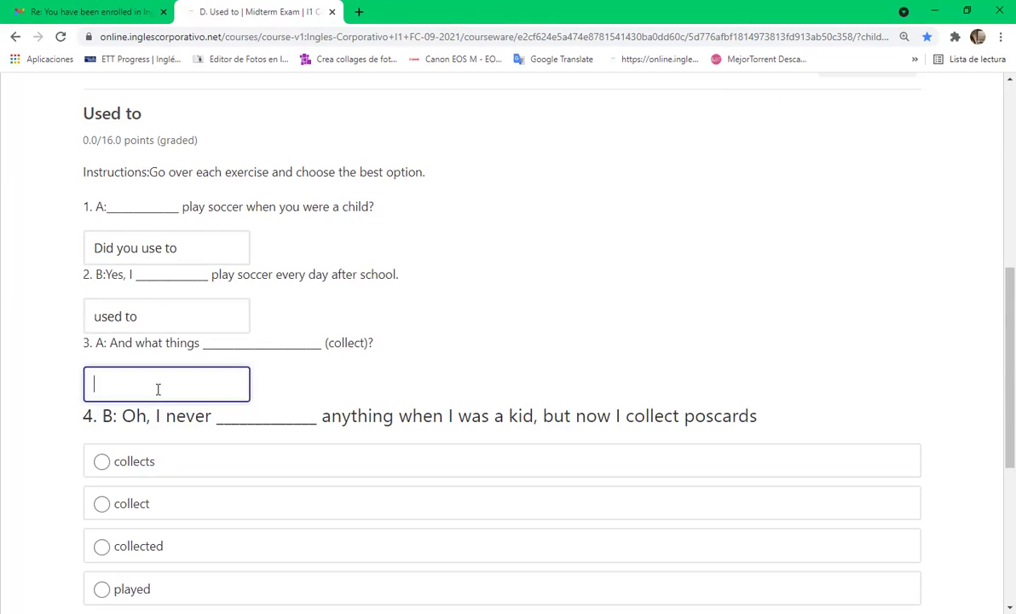
type("did you use to")
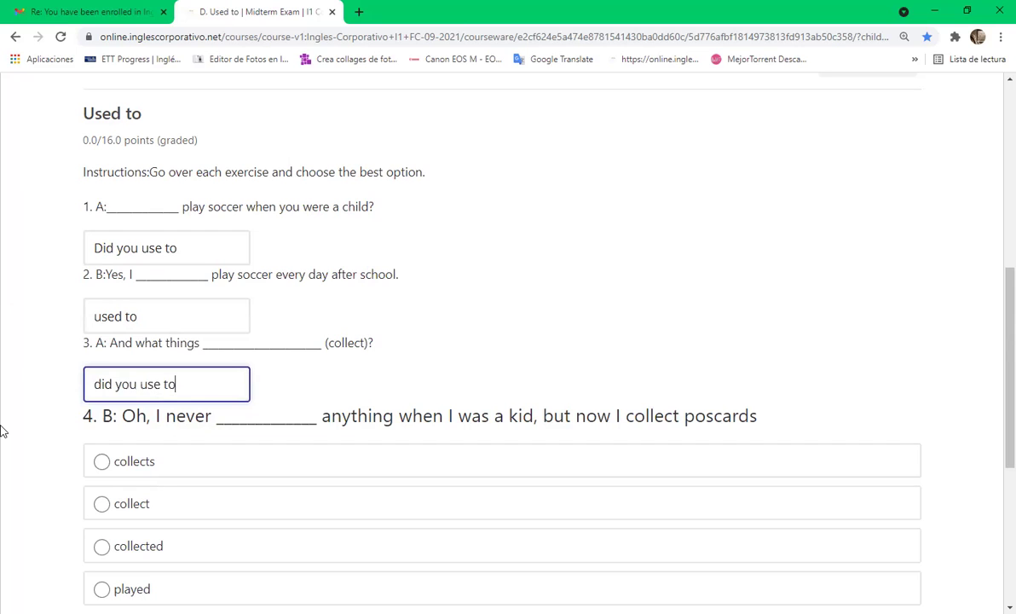
left_click(7, 443)
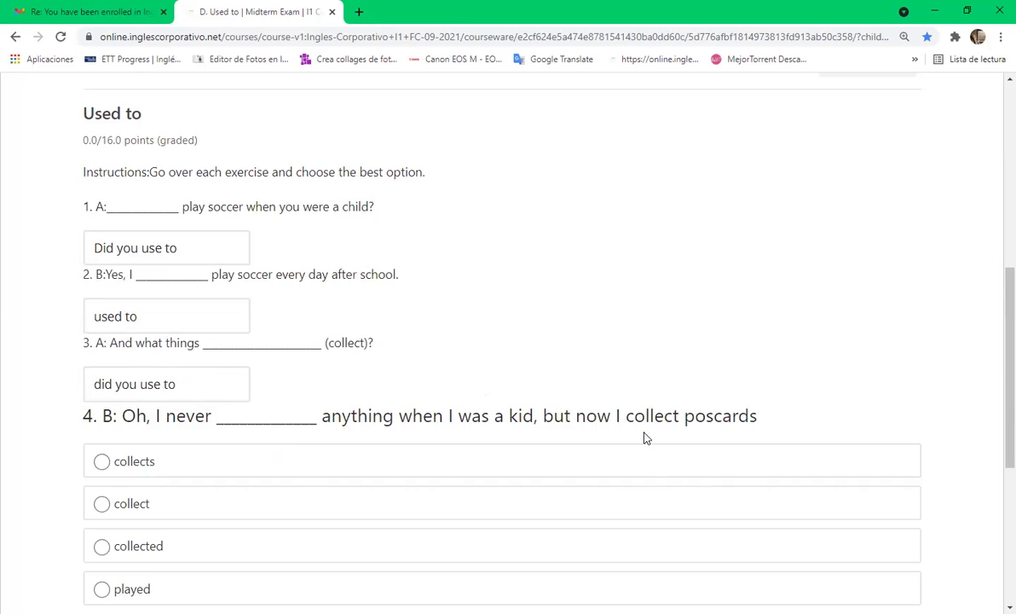
Choose "collected" for Used to question 4 and submit the section's answers.
scroll(2, 497, "down", 3)
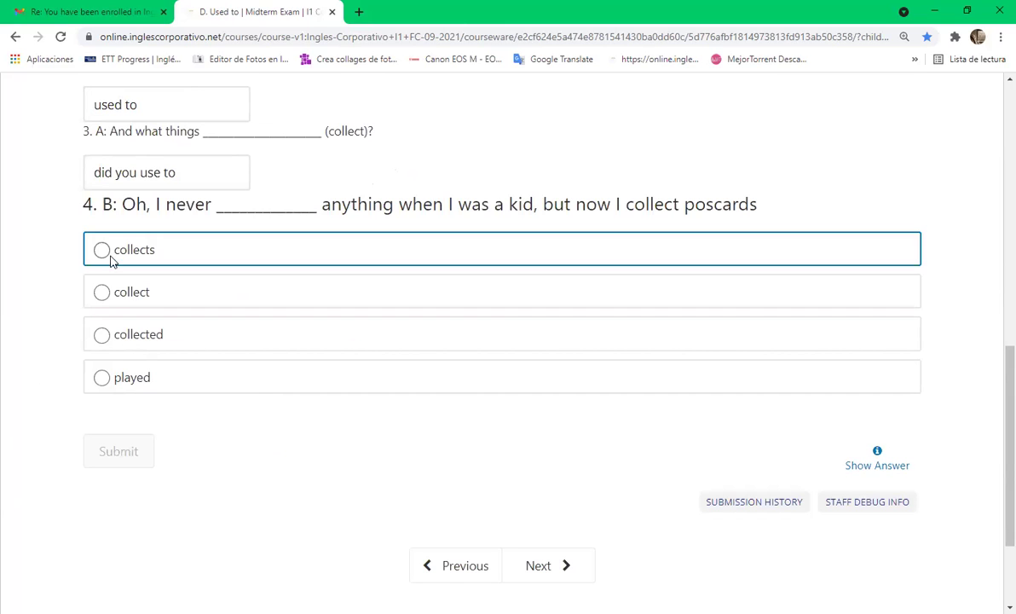
left_click(102, 334)
scroll(94, 358, "down", 2)
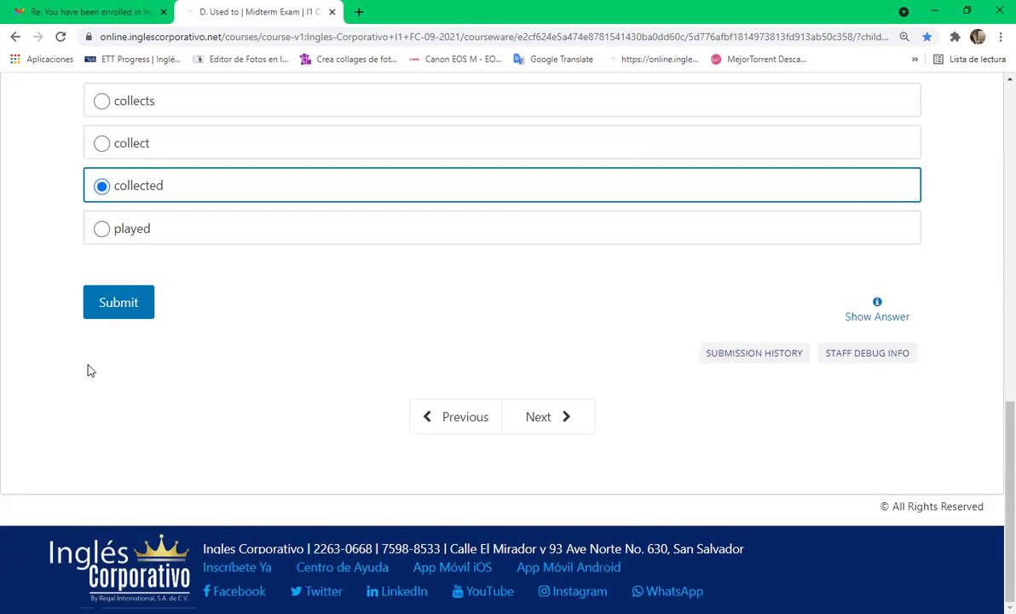
left_click(119, 302)
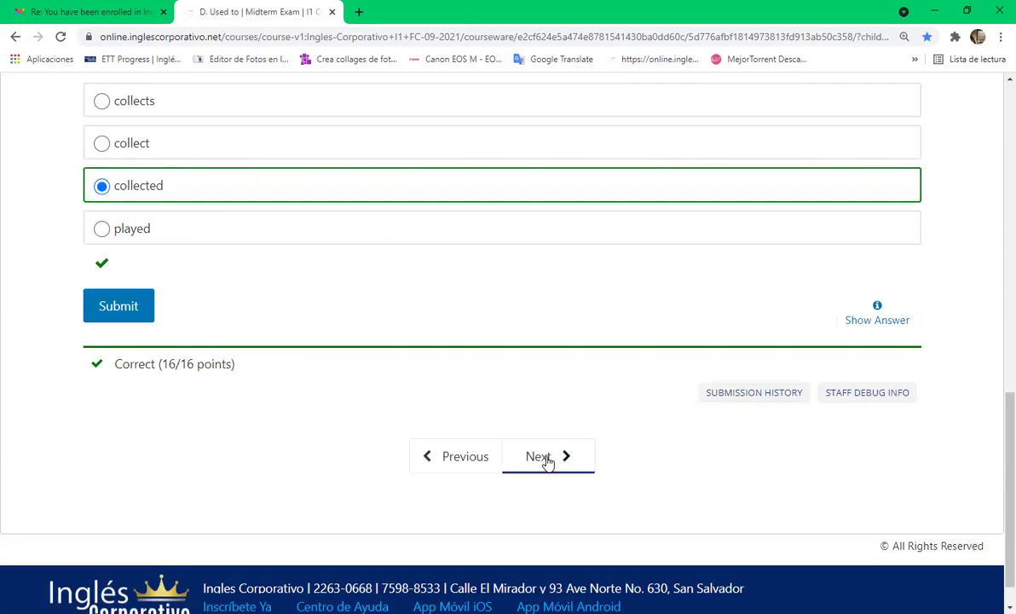
Go to the exam section "E. Word Order" and answer question 1 with "There should be fewer cars and less noise.".
left_click(547, 461)
scroll(547, 438, "down", 4)
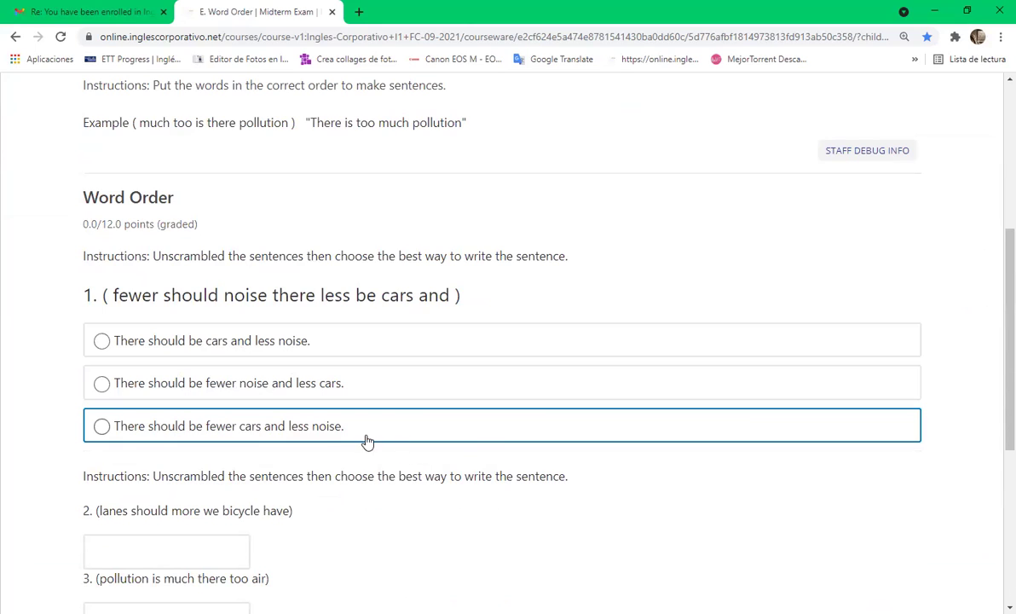
left_click(100, 426)
scroll(102, 428, "down", 3)
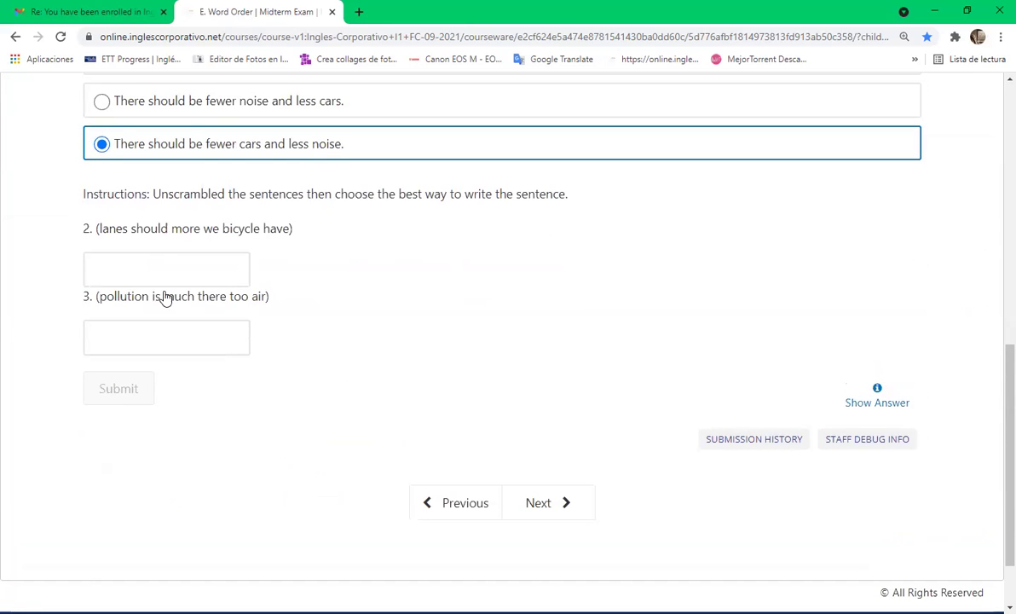
Answer Word Order question 2 with the sentence "We should have more bicycle lanes".
scroll(144, 277, "up", 1)
scroll(150, 284, "up", 3)
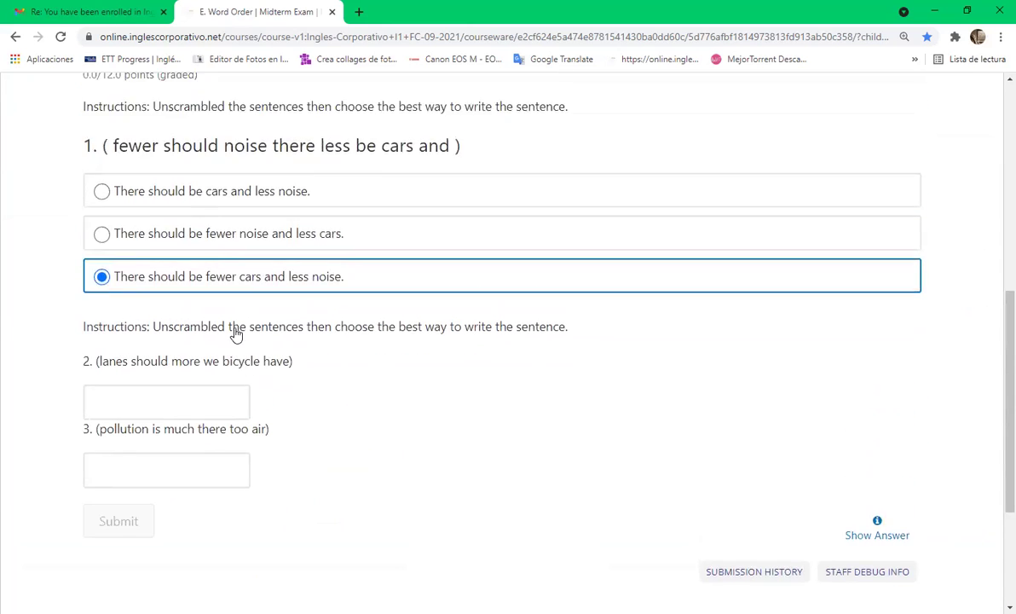
scroll(233, 333, "down", 3)
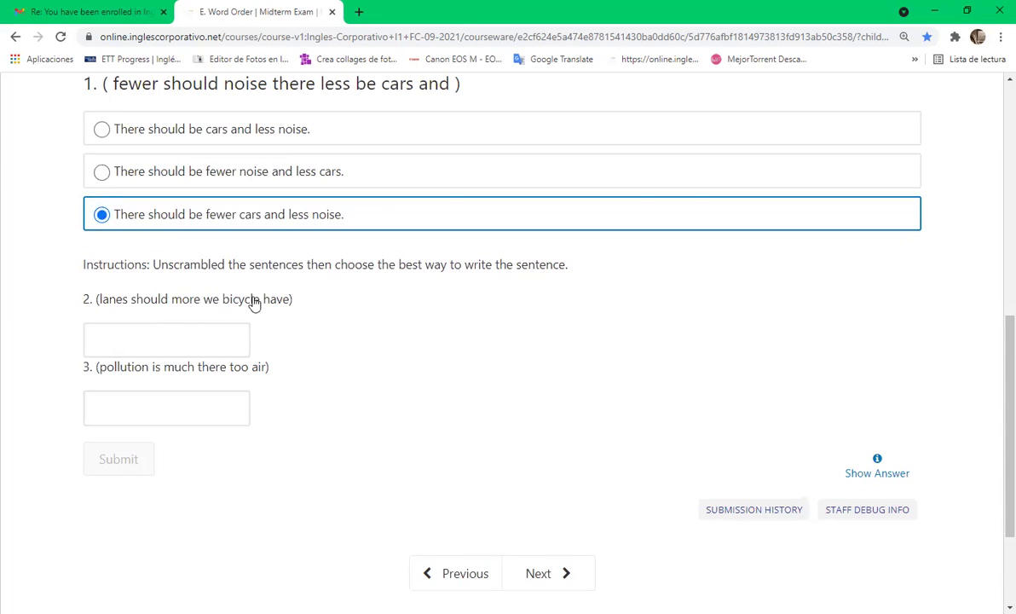
left_click(212, 343)
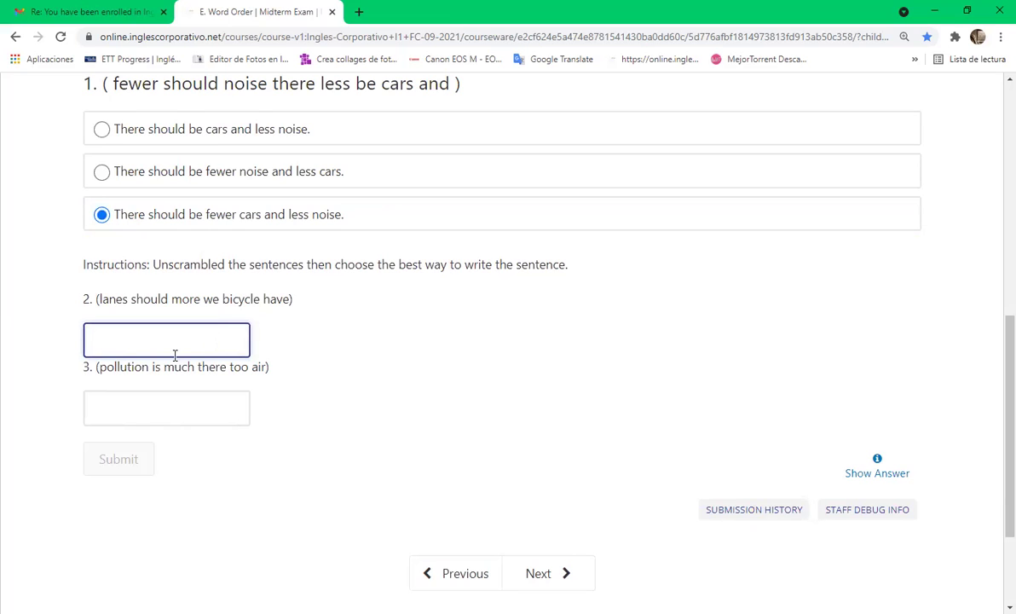
type("W")
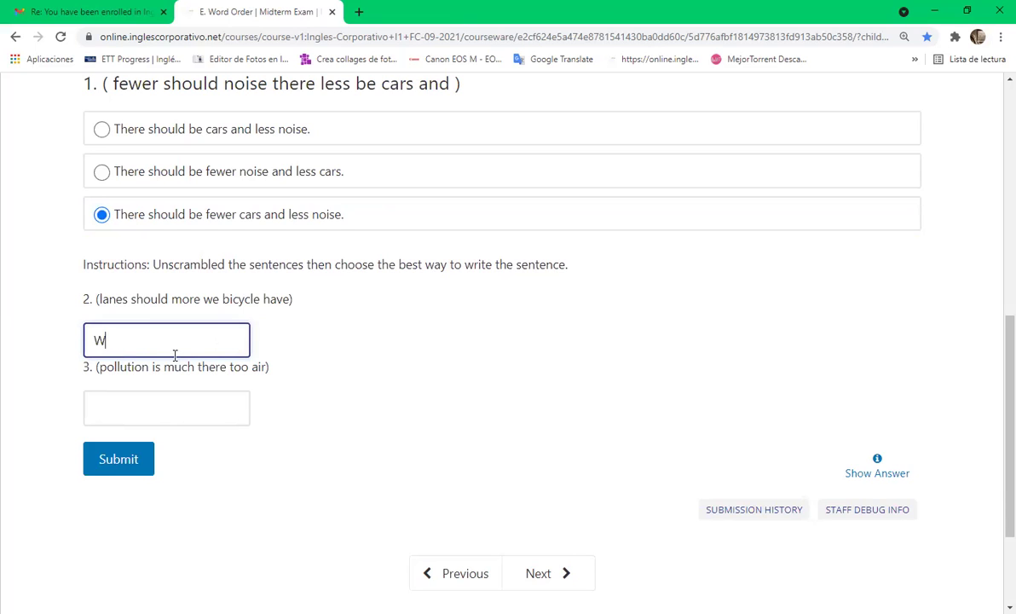
type("e should have more")
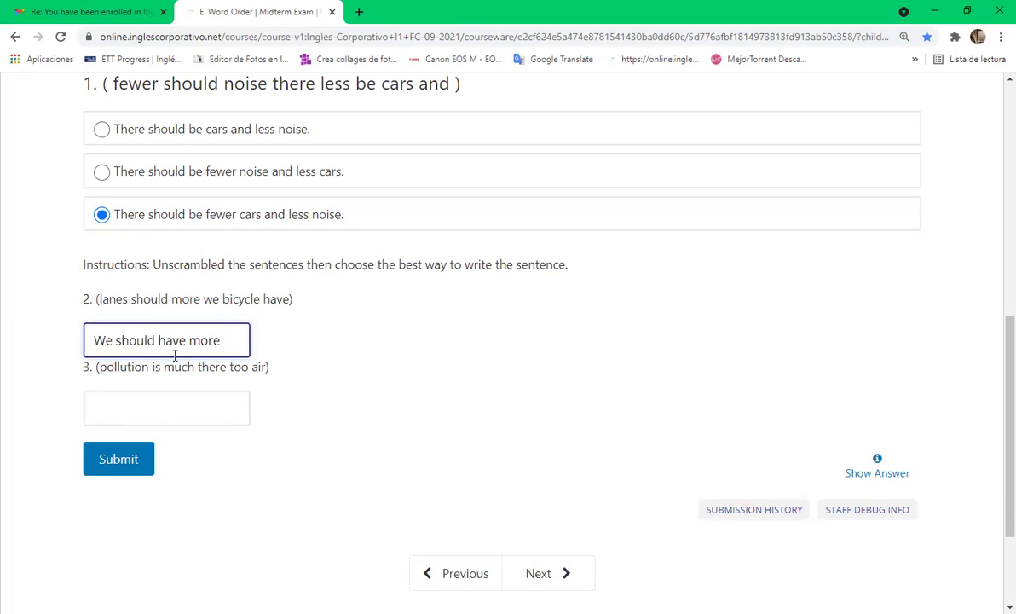
type(" bicycle lanes")
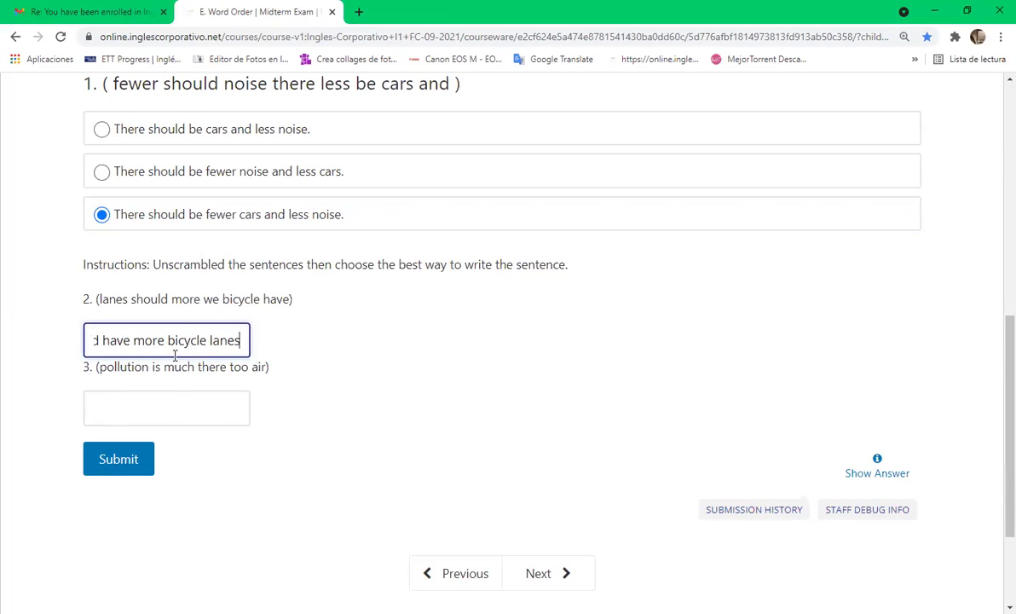
Answer Word Order question 3 with the sentence "There is too much air pollution" and submit the section's answers.
left_click(170, 407)
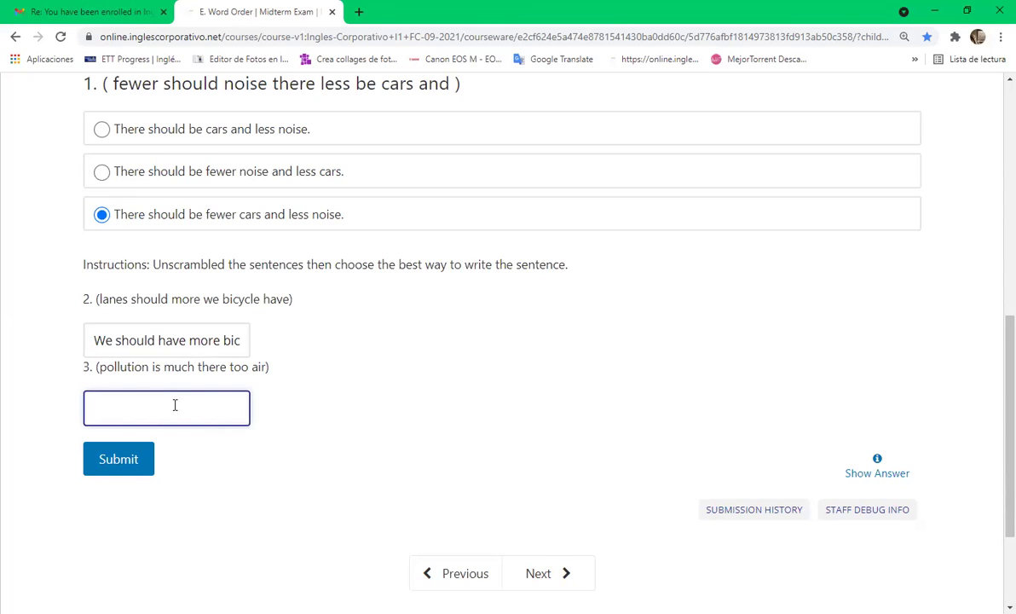
scroll(444, 379, "down", 2)
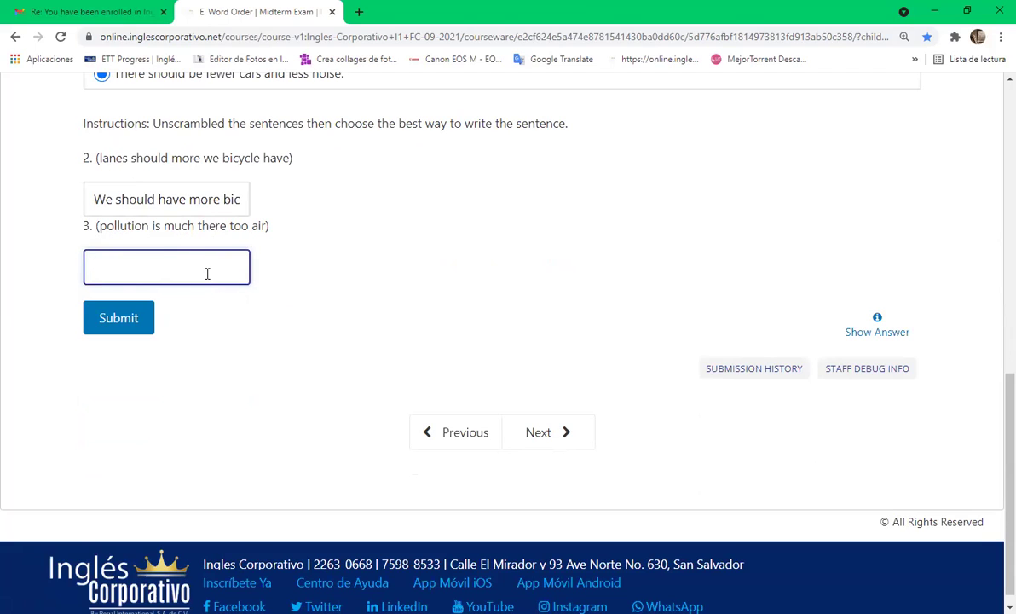
type("t")
key("BackSpace")
type("There is too much air pol")
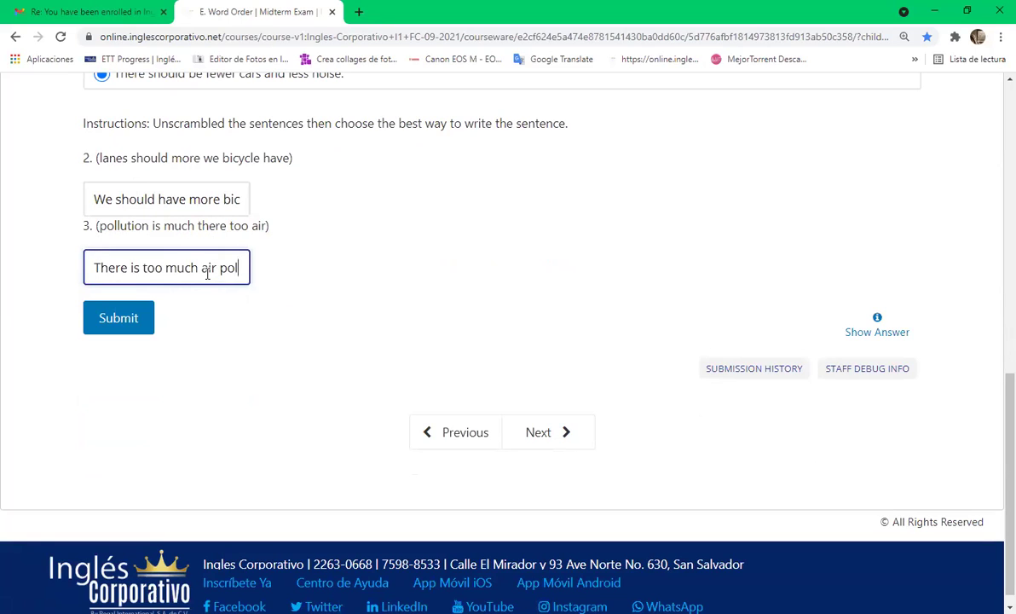
type("lution")
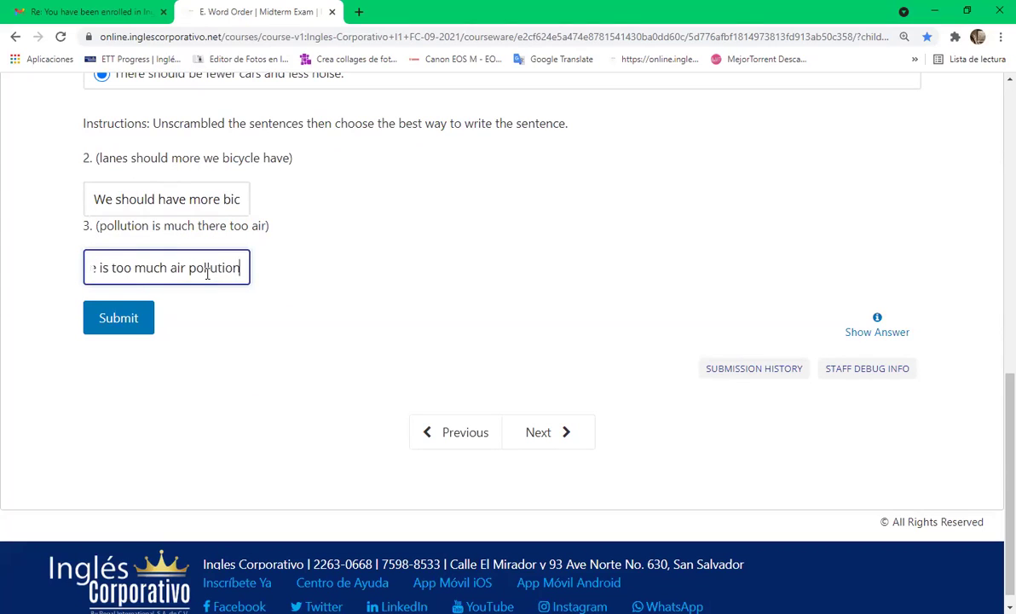
left_click(128, 332)
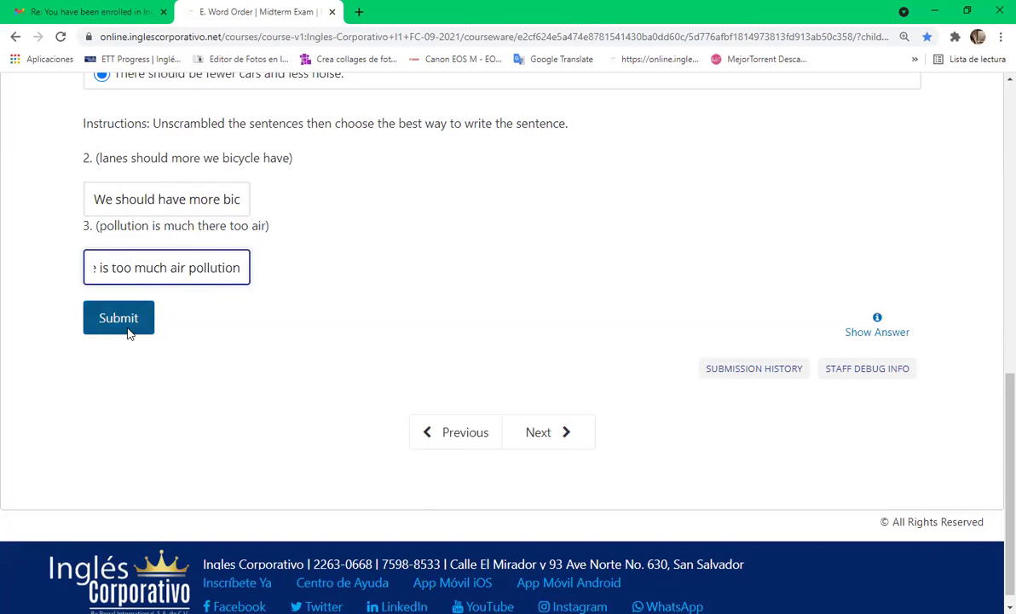
Go to the exam section "F. Indirect Questions" and answer question 1 with "Do you know where the nearest restaurant is?".
left_click(538, 468)
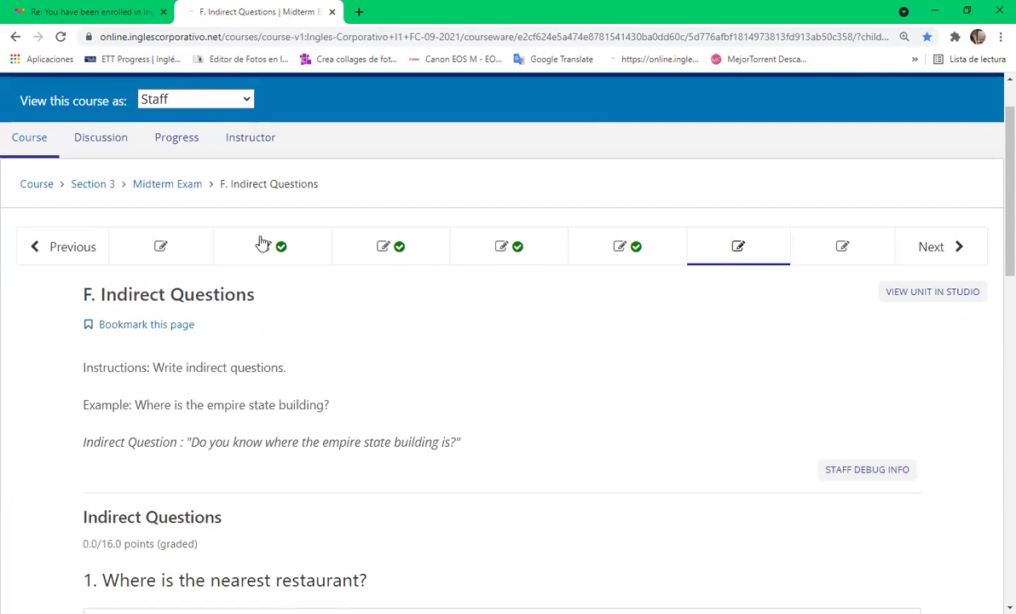
scroll(181, 398, "down", 2)
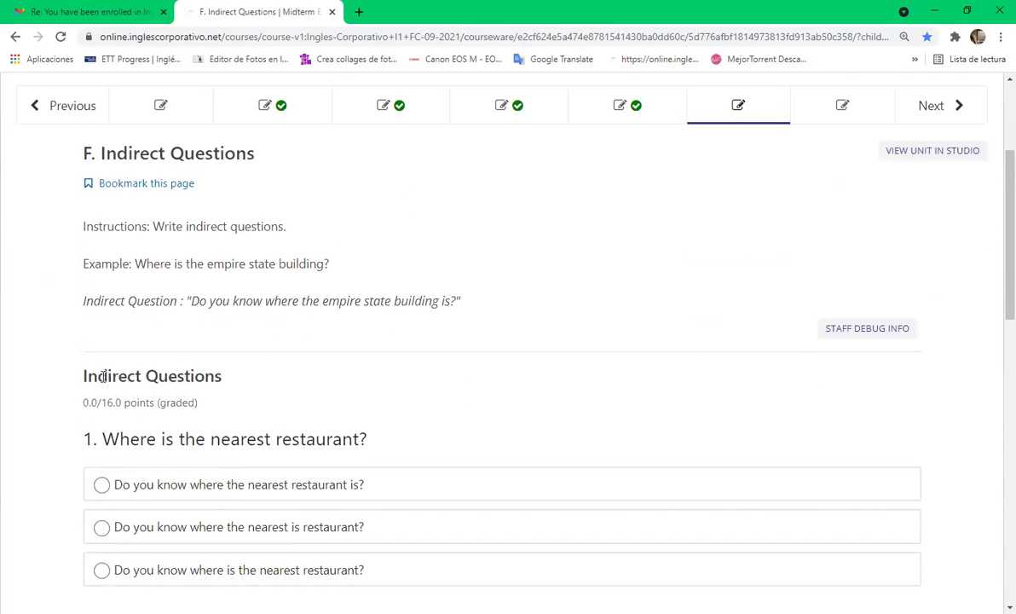
left_click_drag(99, 440, 443, 446)
scroll(405, 441, "down", 1)
scroll(406, 441, "down", 1)
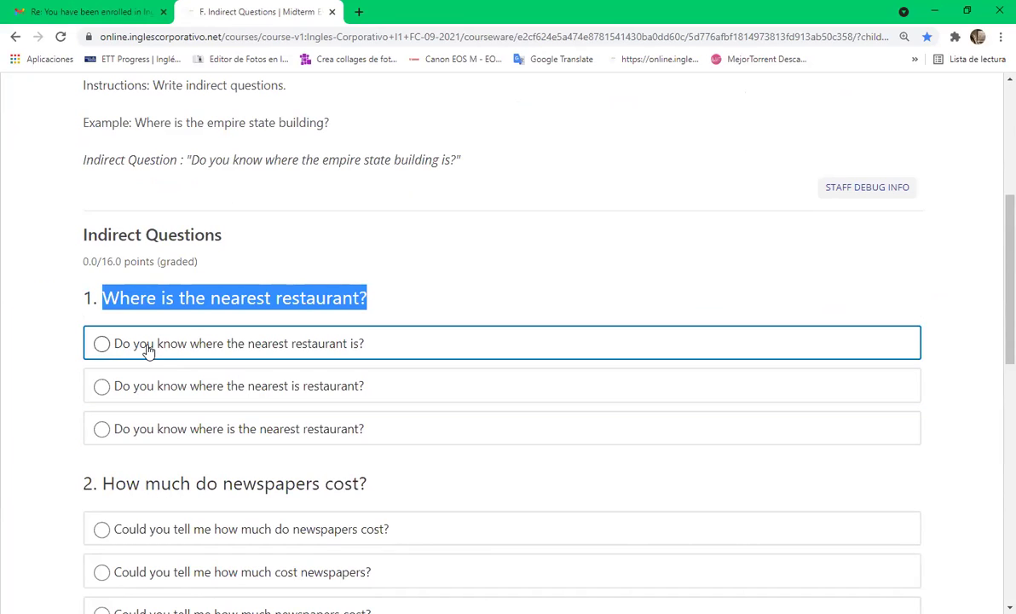
left_click(101, 343)
left_click(122, 433)
left_click(101, 346)
Answer question 2 with "Could you tell me how much newspapers cost?" and question 3 with "Do you know where the best bookstore in town is?".
scroll(120, 405, "down", 3)
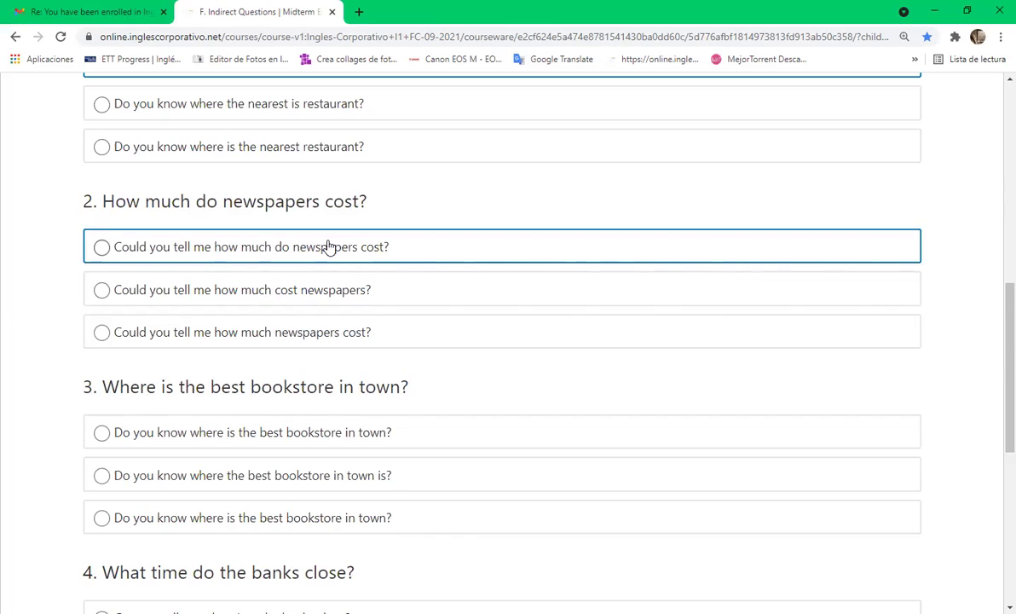
left_click(107, 336)
scroll(175, 349, "down", 2)
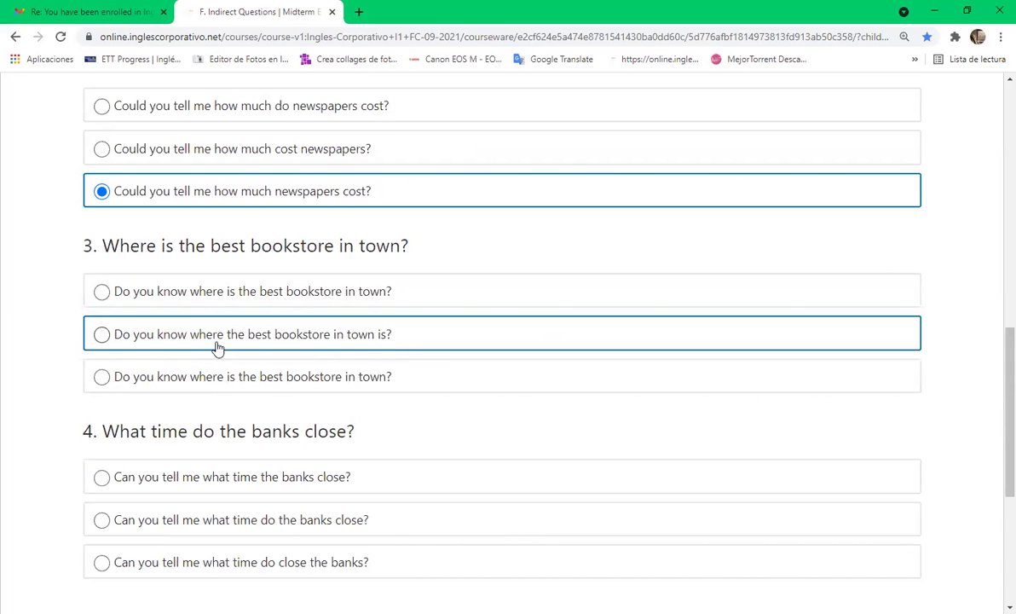
left_click(102, 334)
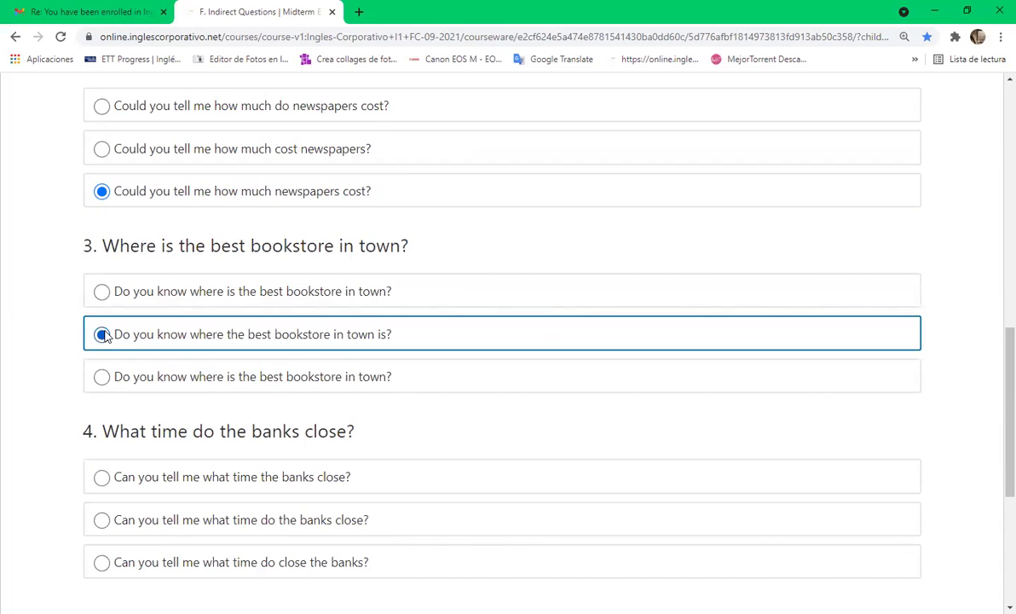
Choose "Can you tell me what time the banks close?" for Indirect Questions question 4 and submit the section's answers.
scroll(45, 370, "down", 3)
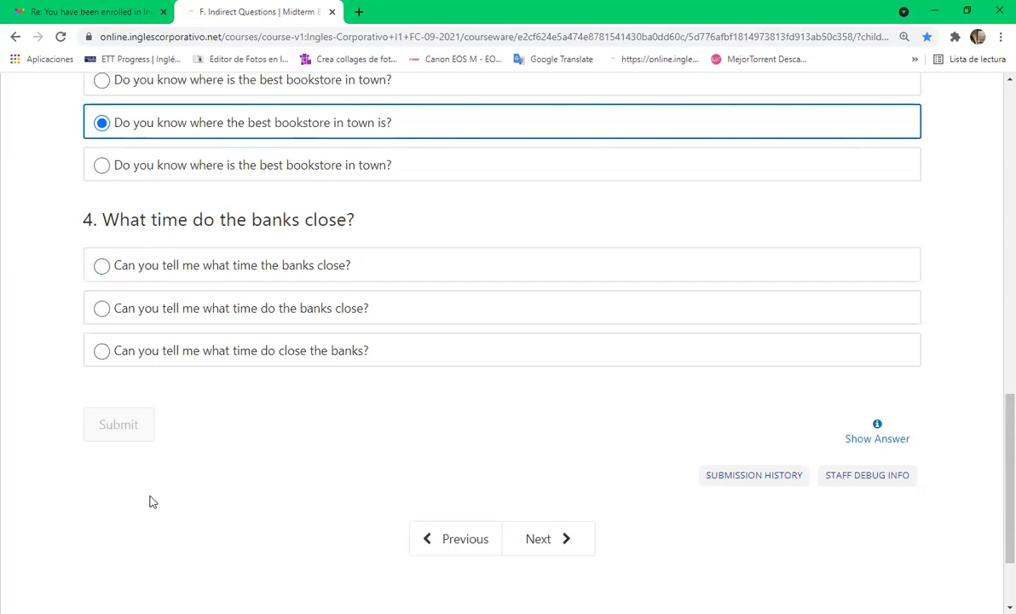
left_click(102, 268)
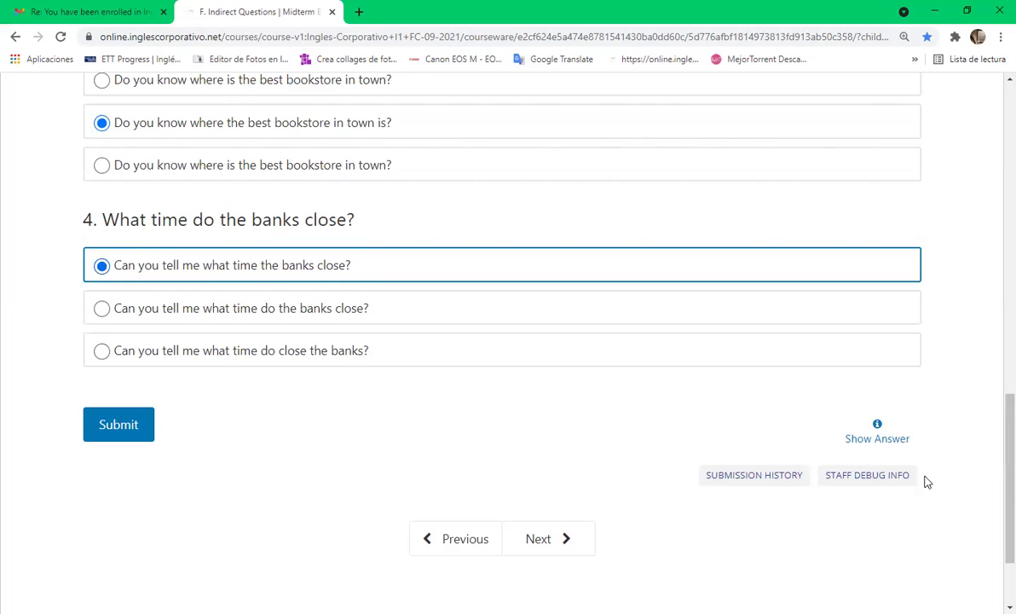
left_click(134, 422)
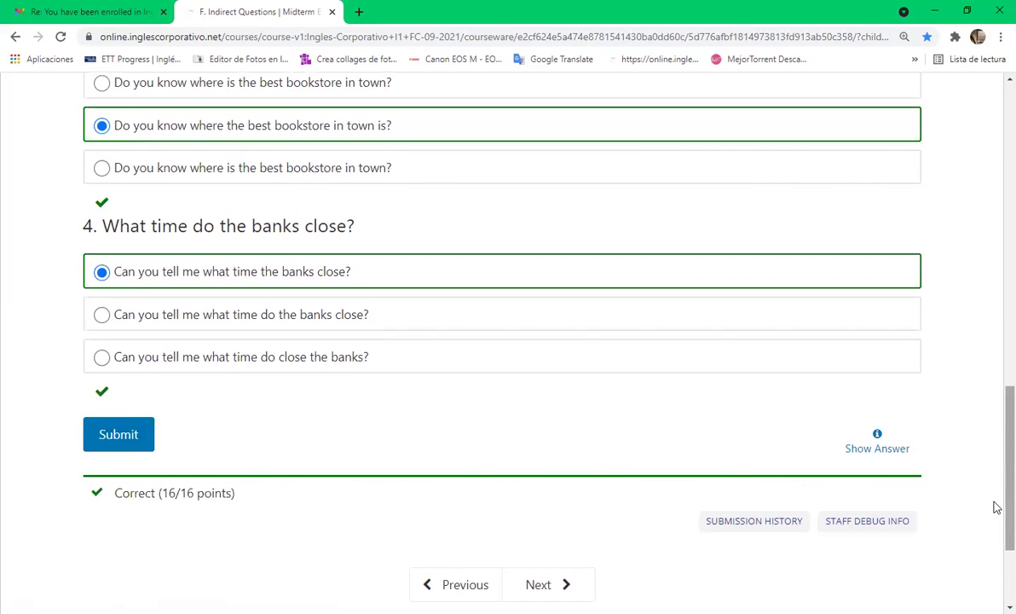
Go to the exam section "G. Reading & Comprehension" and read the article "The Segway" with the page enlarged to 150%.
scroll(608, 421, "down", 2)
left_click(543, 422)
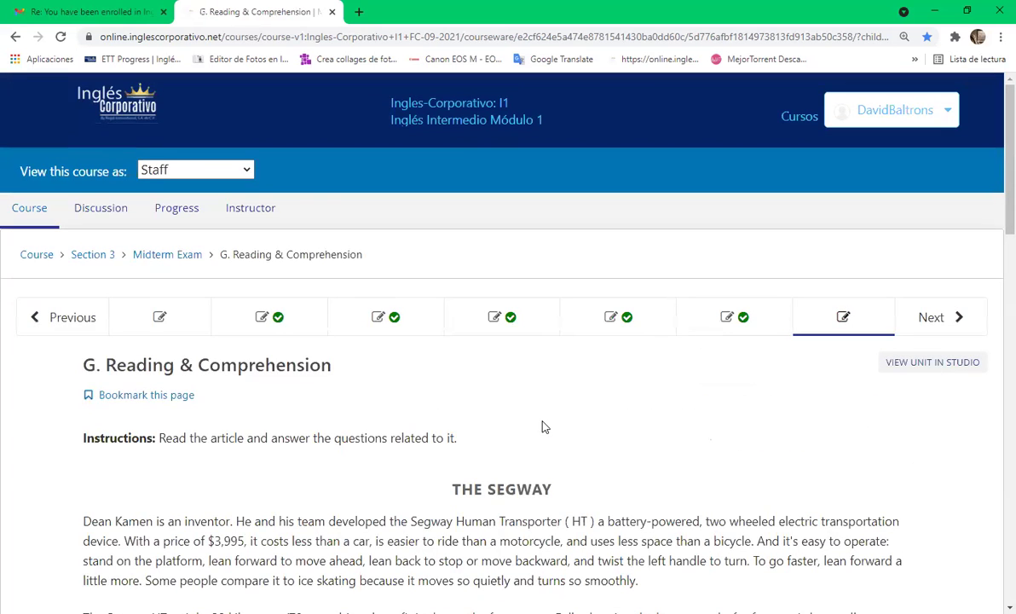
scroll(544, 426, "down", 12)
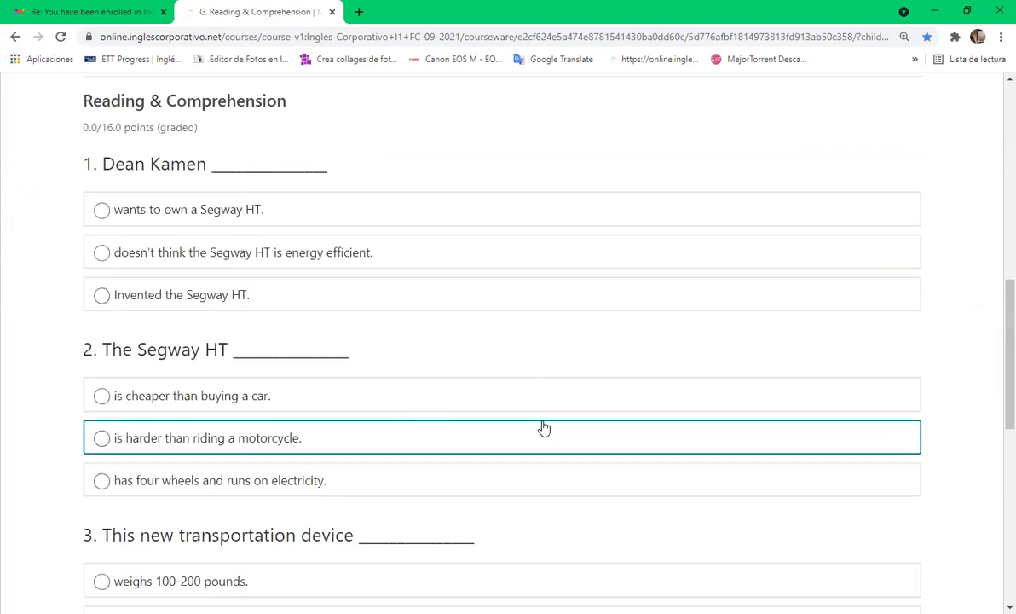
scroll(543, 426, "up", 10)
scroll(544, 426, "down", 4)
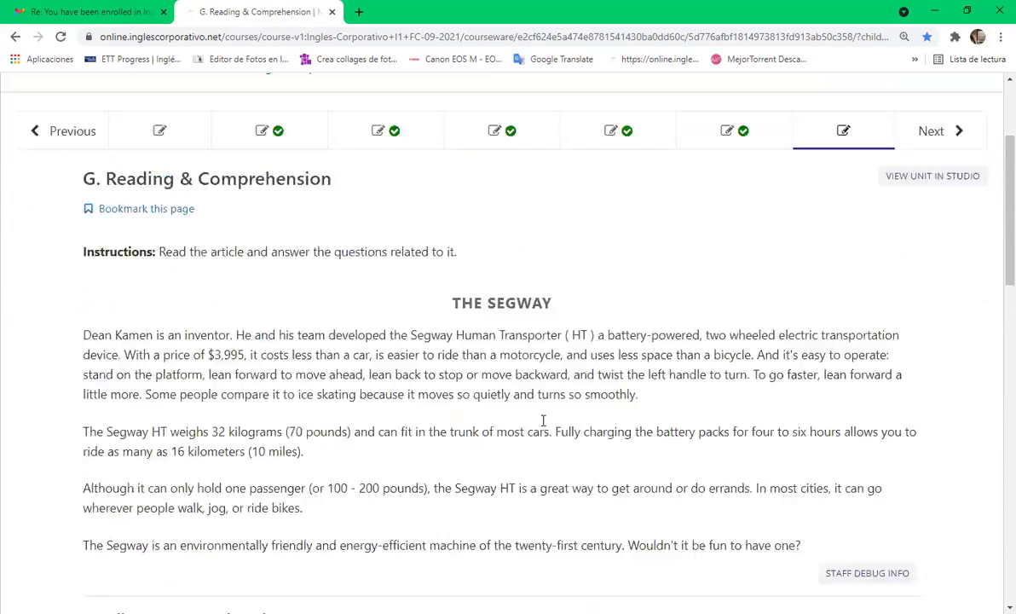
scroll(545, 426, "up", 3)
scroll(544, 426, "down", 1)
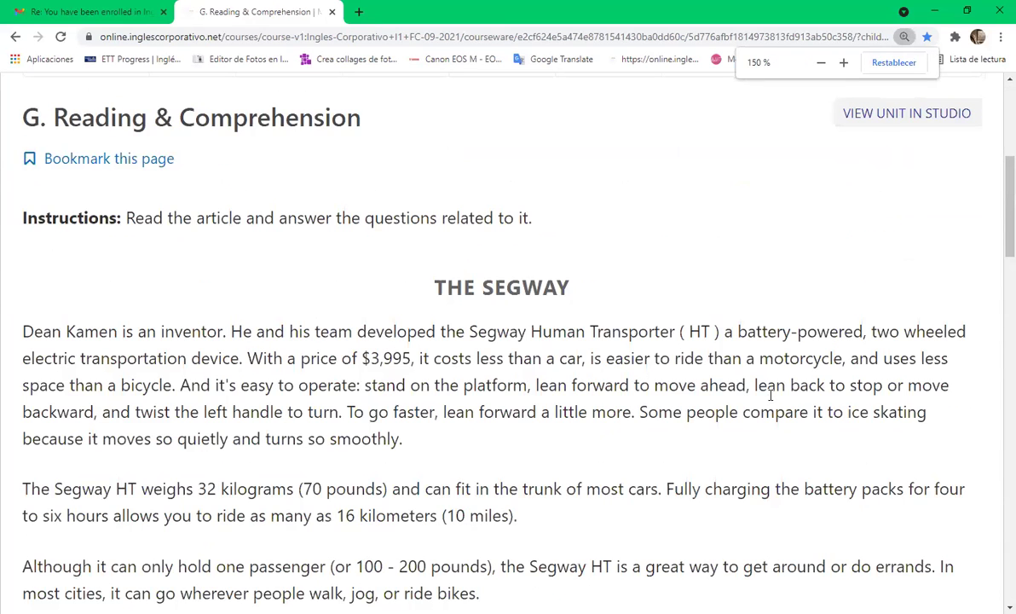
scroll(770, 395, "down", 1)
scroll(797, 370, "down", 1)
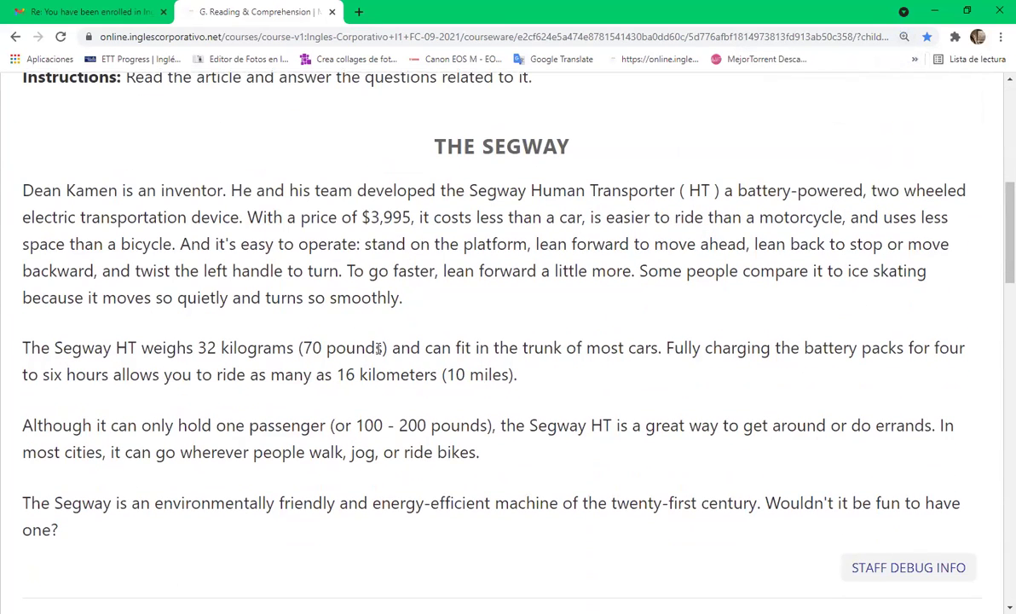